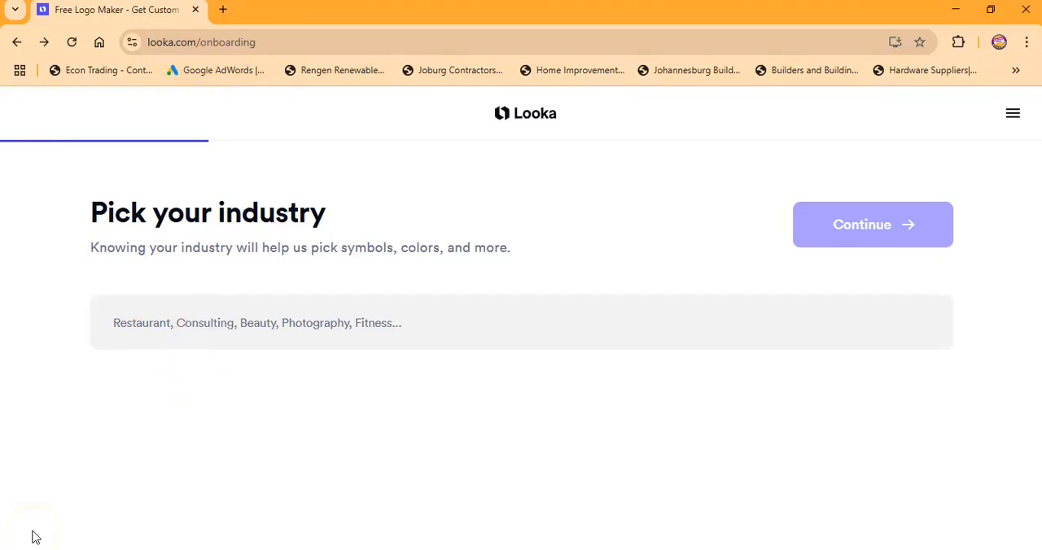
- Set the industry to Gardening and skip picking inspiration logos
left_click(171, 317)
type("garde")
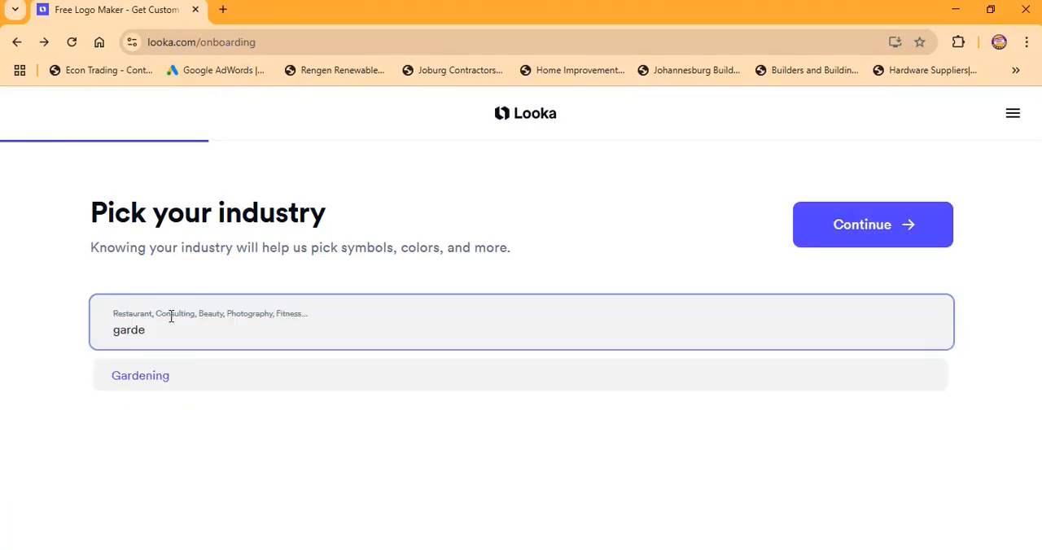
left_click(162, 386)
left_click(884, 225)
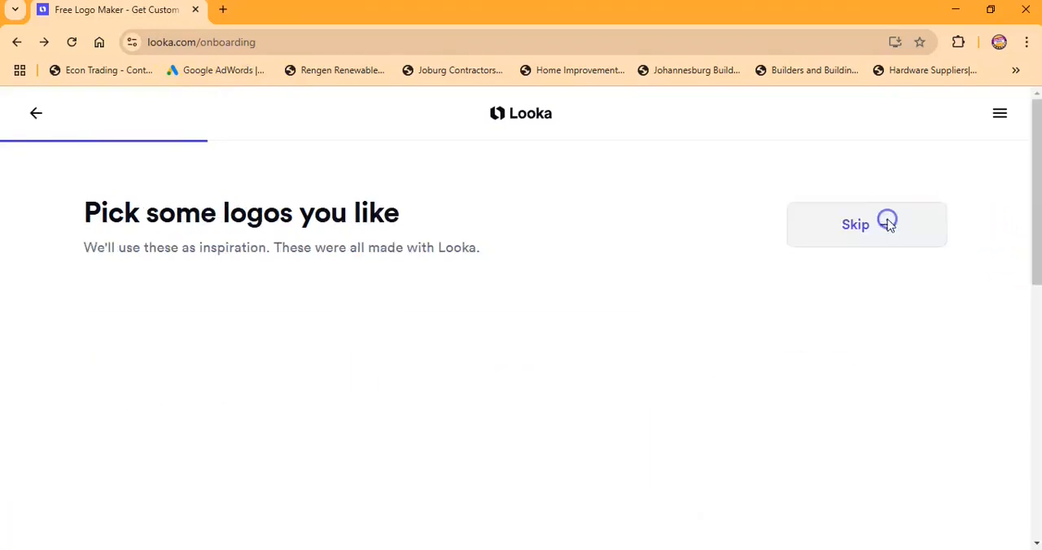
left_click(871, 234)
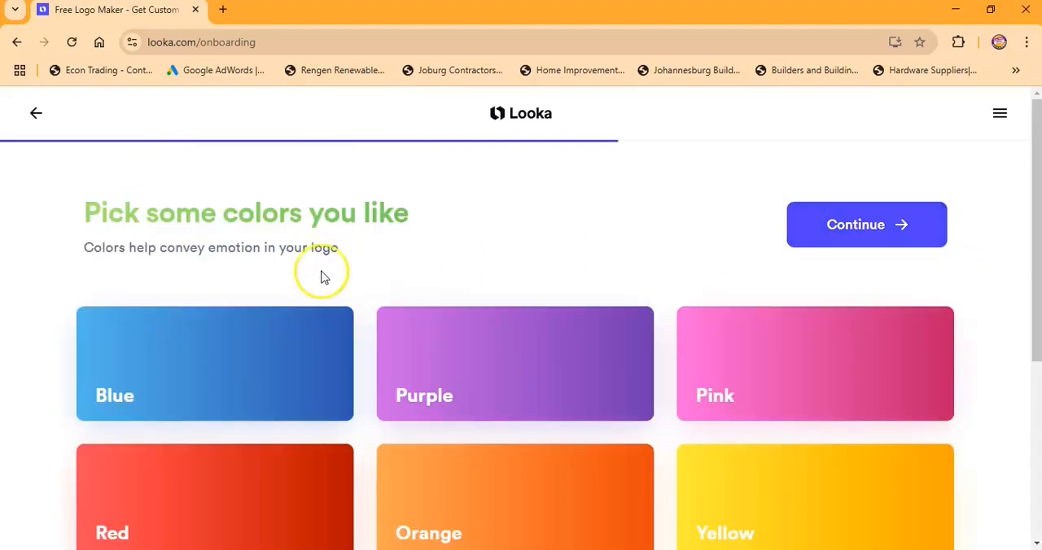
- Toggle the Green color choice and proceed to the company name page
scroll(212, 274, "down", 3)
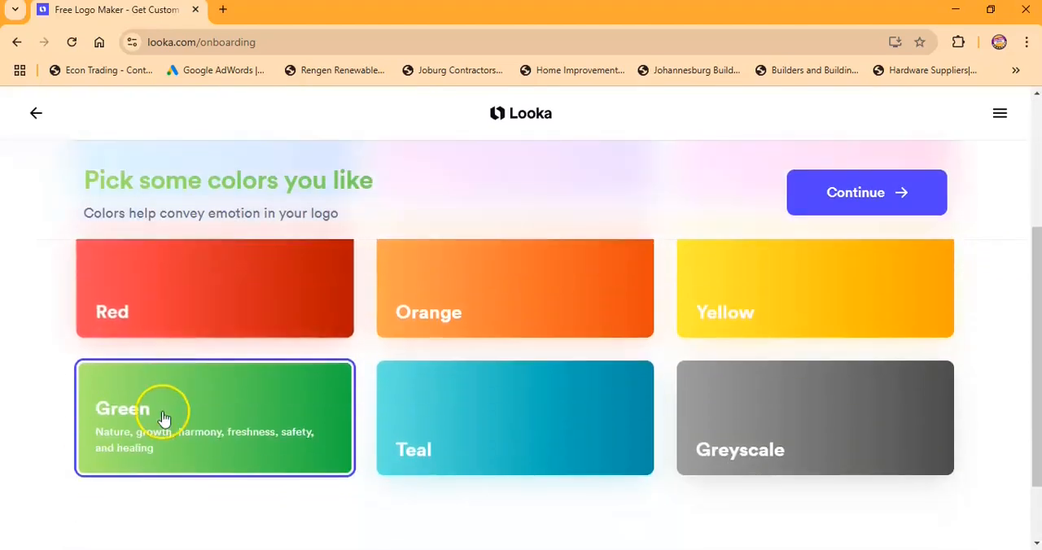
left_click(164, 417)
left_click(851, 199)
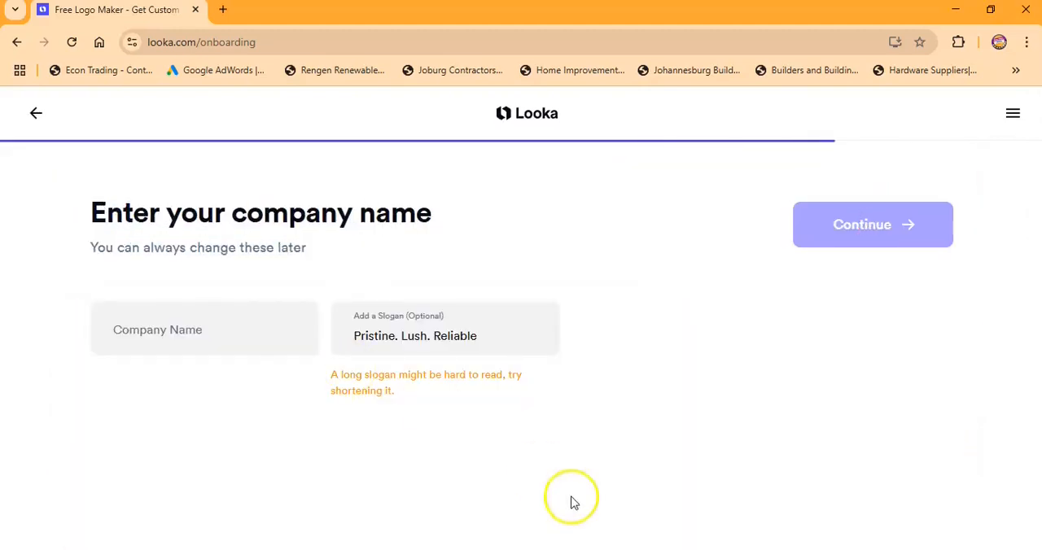
- Copy the business name from the WordPad document, enter Jacobs Garden Service as the company name in Looka, and continue
key("alt+Tab")
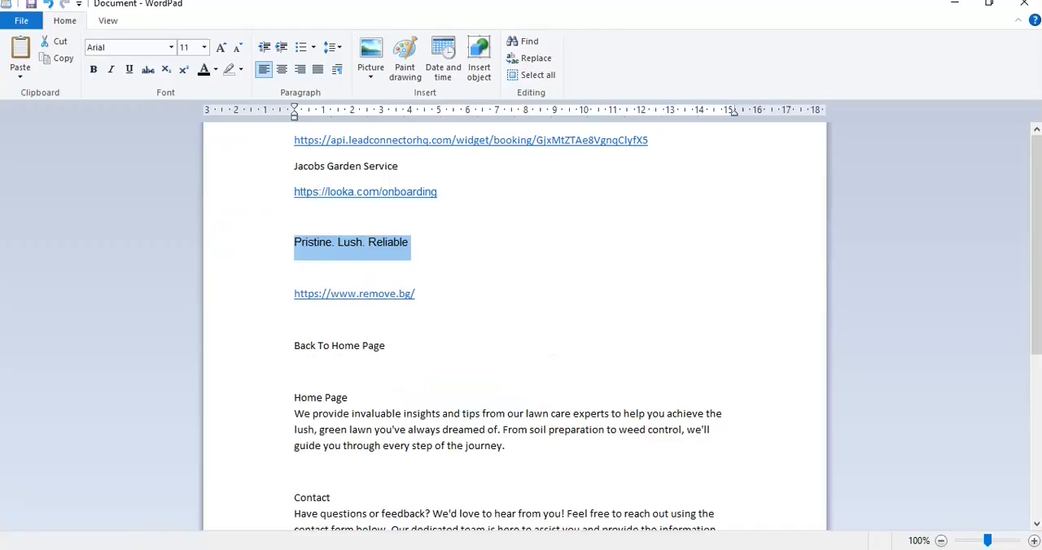
left_click(281, 173)
right_click(312, 175)
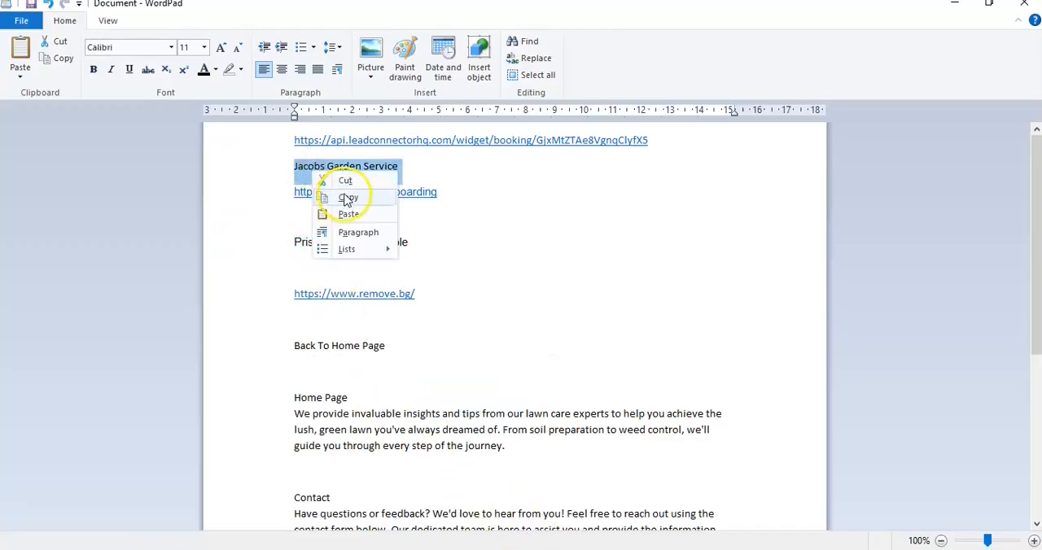
left_click(347, 198)
key("alt+Tab")
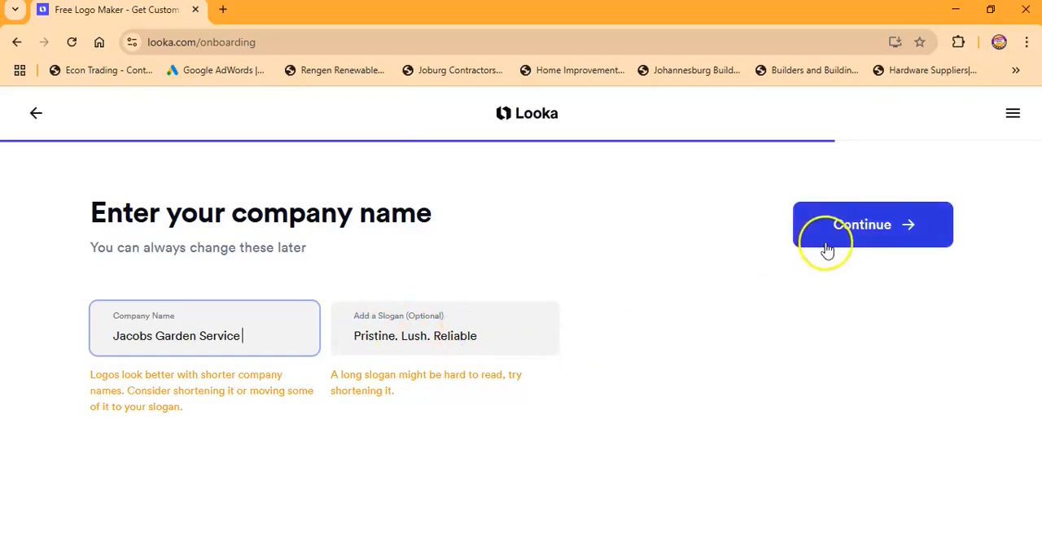
left_click(873, 227)
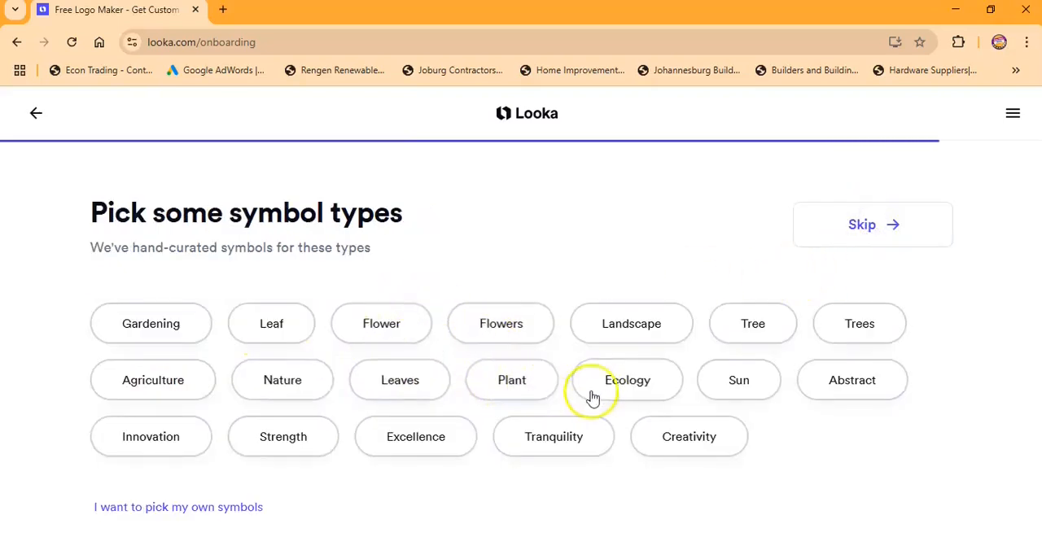
- Generate logos with the Nature symbol type and open the purple design with three pine trees in the editor
left_click(282, 382)
left_click(861, 227)
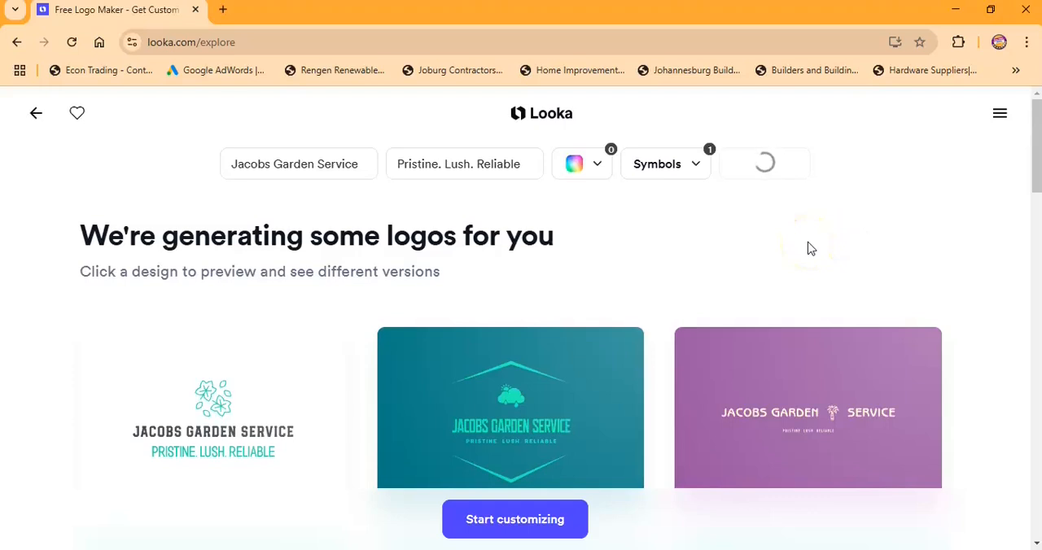
mouse_move(772, 362)
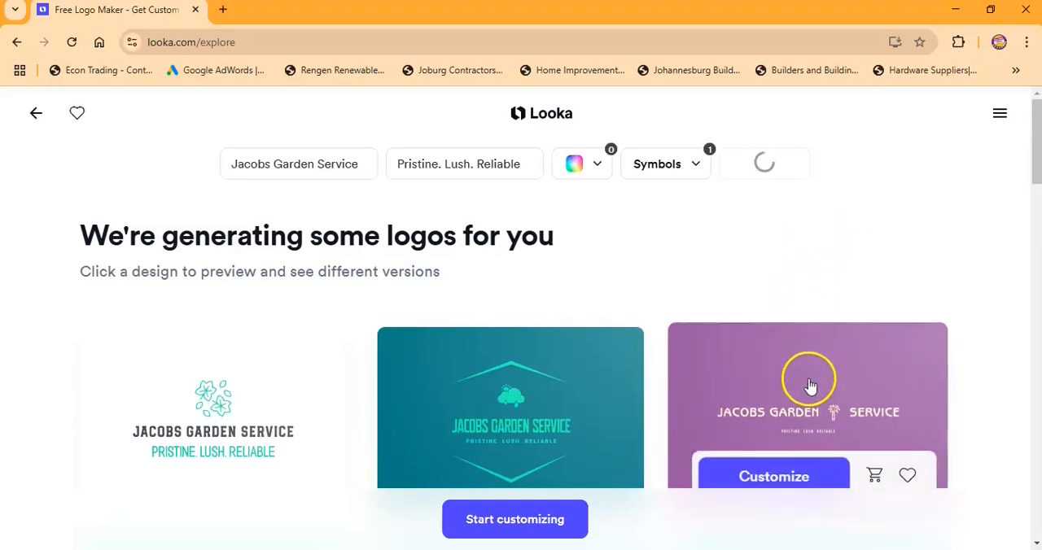
scroll(811, 391, "down", 1)
scroll(814, 390, "down", 3)
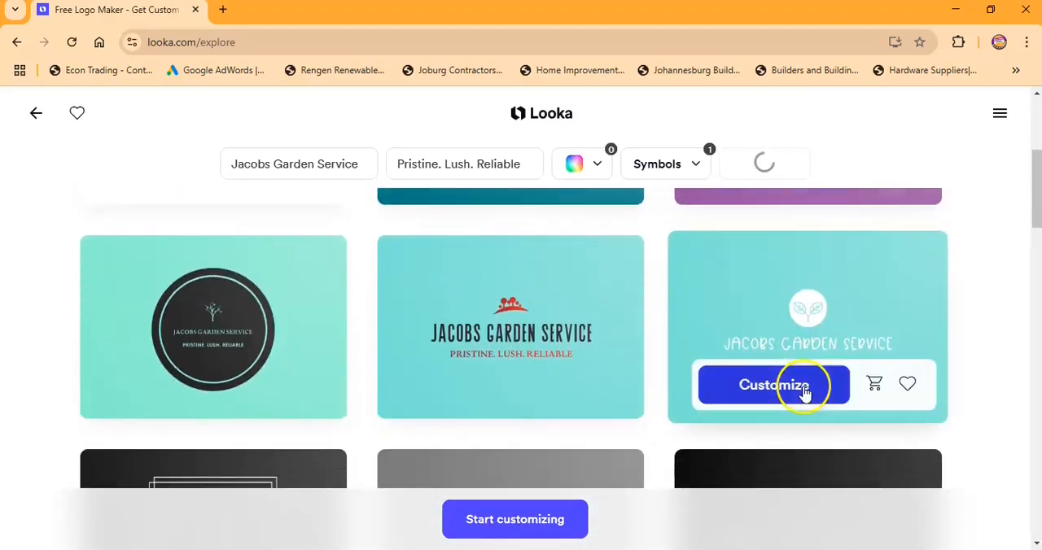
scroll(973, 394, "down", 3)
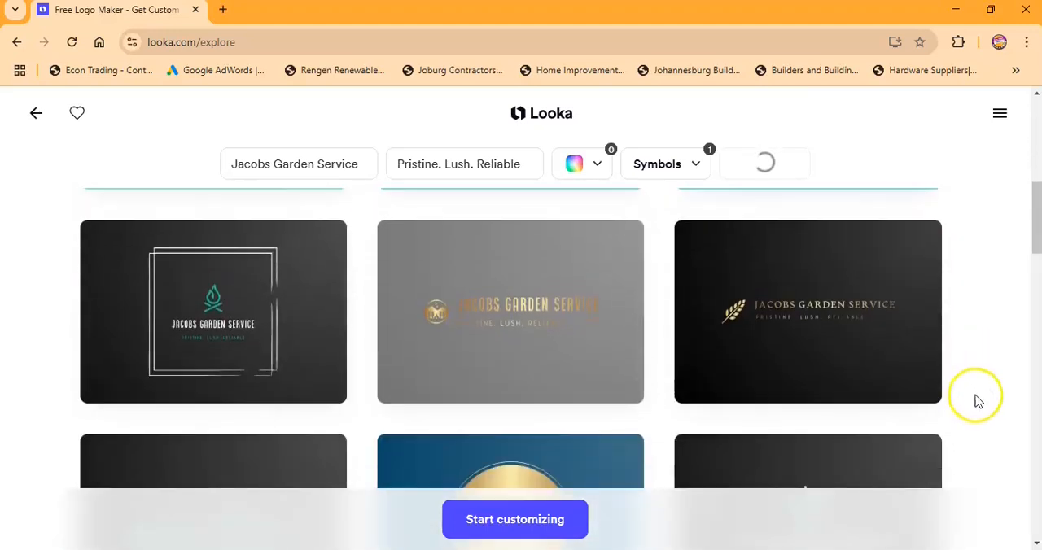
scroll(981, 399, "down", 3)
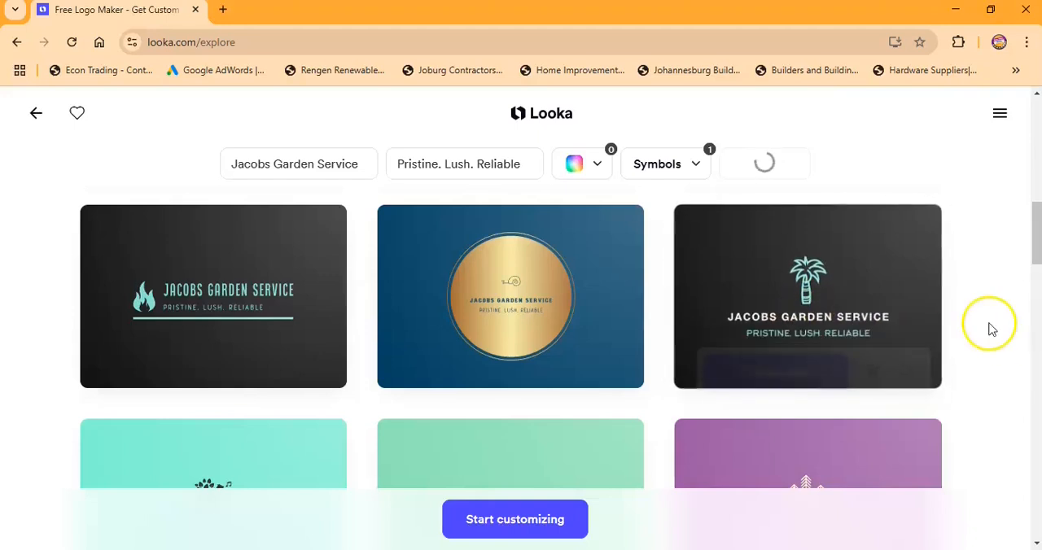
scroll(991, 329, "down", 2)
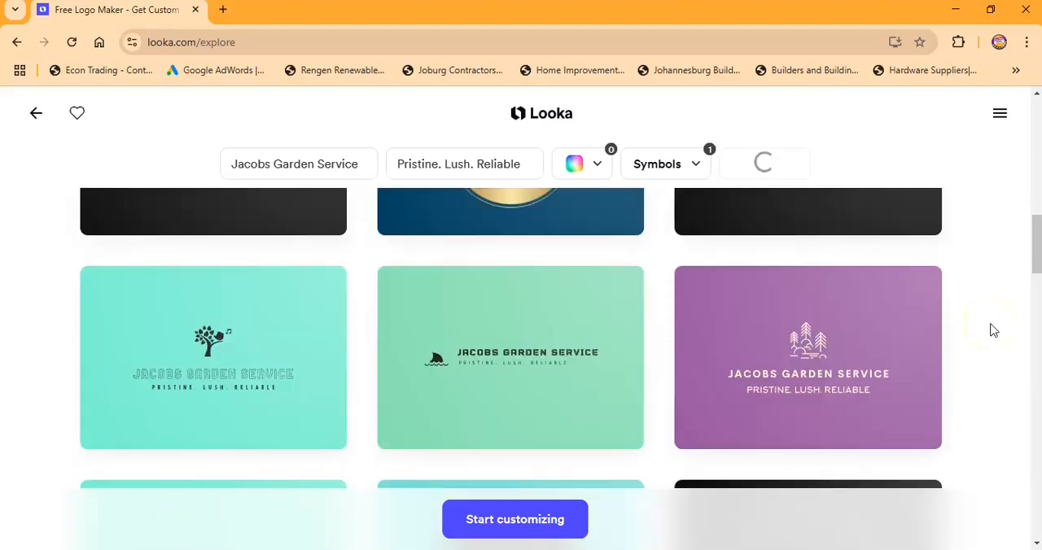
left_click(838, 365)
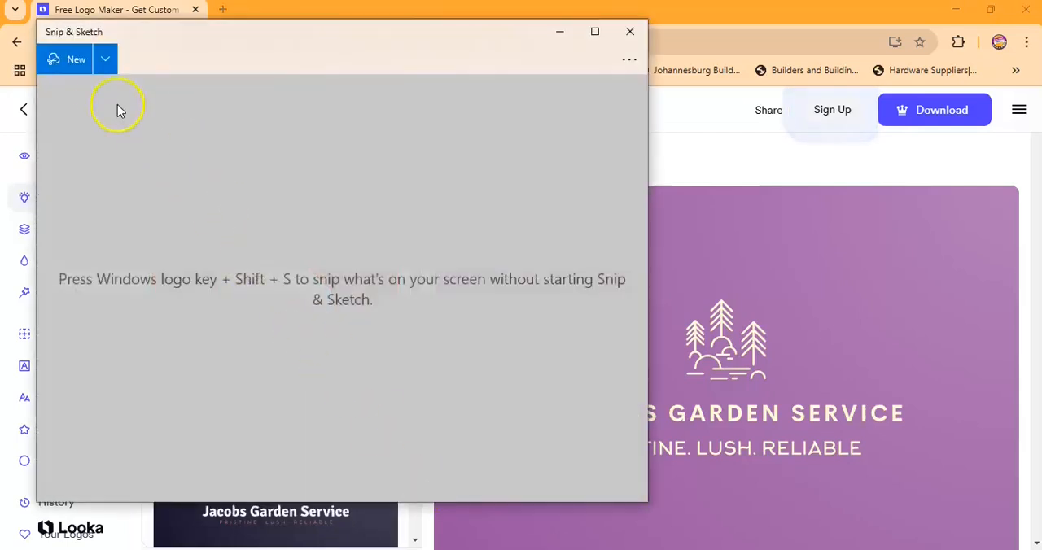
- Capture the pine-tree logo with its name and slogan in Snip & Sketch and save the snip as jacob
left_click(71, 69)
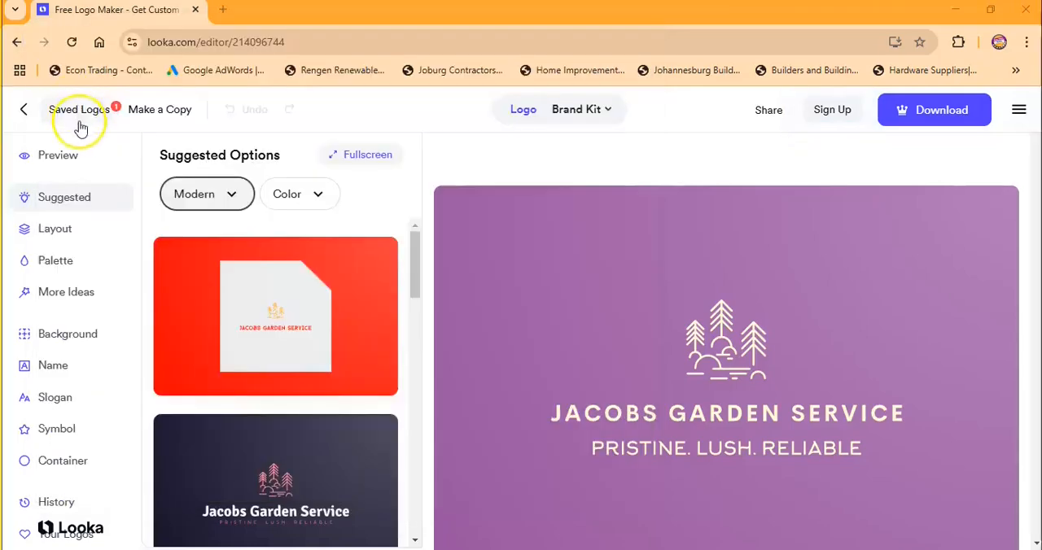
mouse_move(510, 291)
left_mouse_down()
mouse_move(845, 321)
mouse_move(950, 402)
mouse_move(937, 488)
mouse_move(929, 467)
left_mouse_up()
left_click(535, 60)
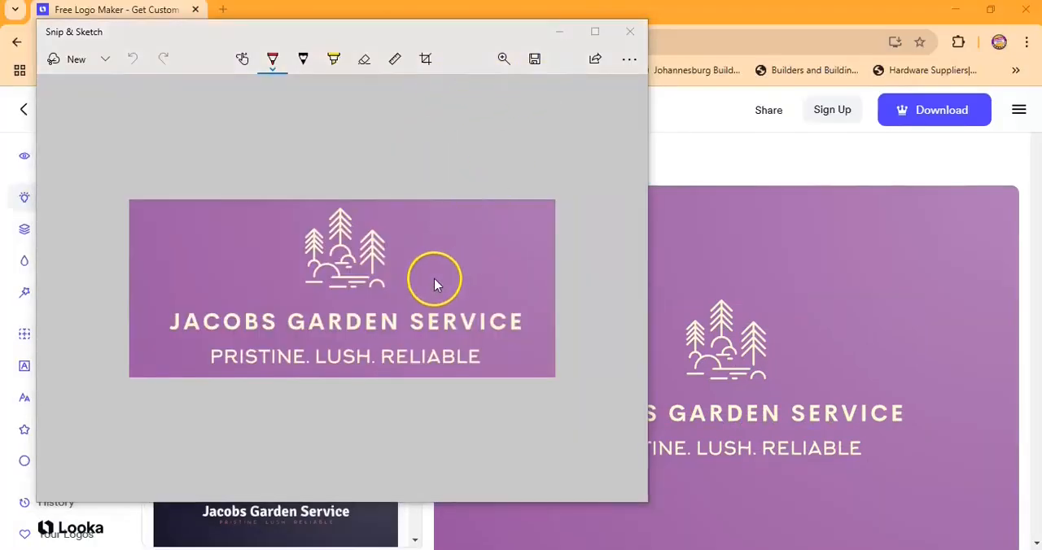
type("jacob")
left_click(429, 360)
left_click(629, 31)
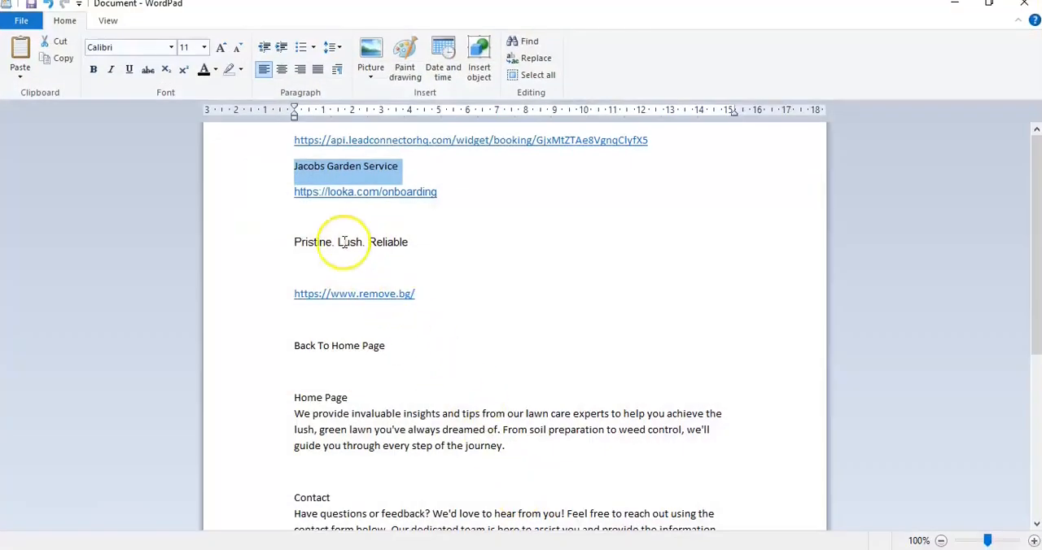
- Copy the remove.bg address from the WordPad document and open it in a new browser tab
triple_click(355, 294)
right_click(335, 306)
left_click(374, 332)
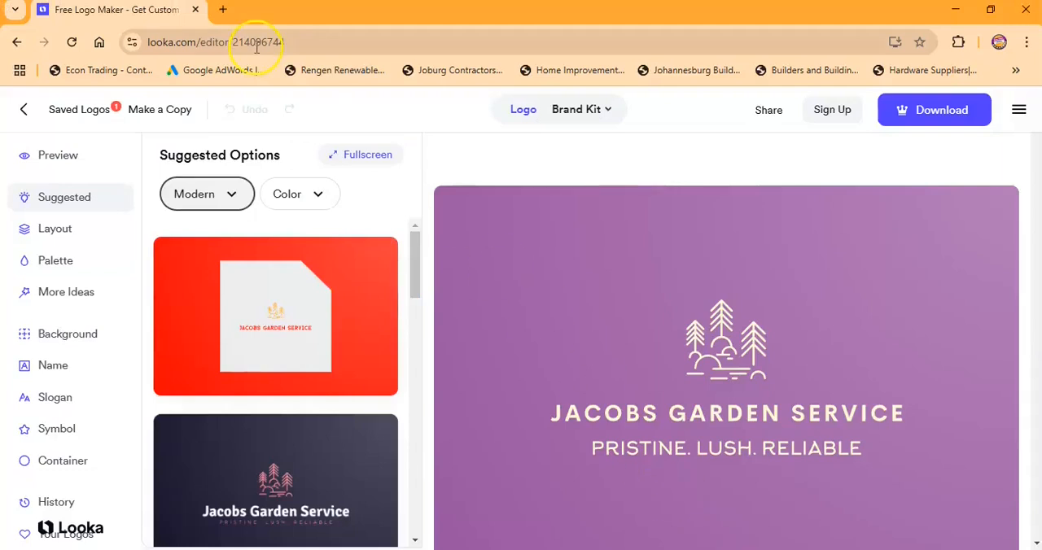
left_click(218, 9)
right_click(222, 38)
left_click(249, 169)
left_click(212, 78)
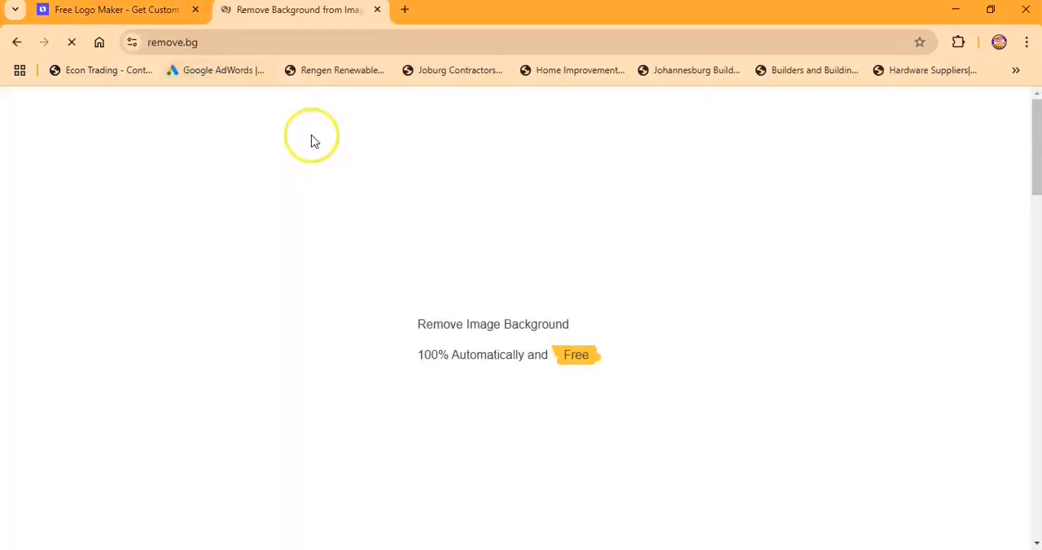
- Upload the jacob PNG from Downloads to have its background removed
left_click(961, 503)
left_click(735, 398)
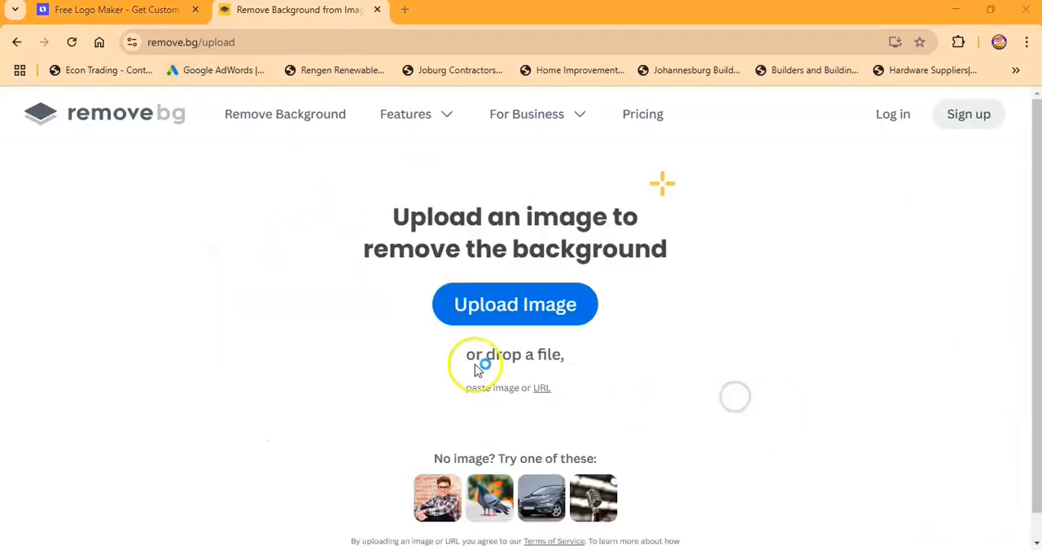
left_click(479, 305)
left_click(588, 313)
left_click(691, 308)
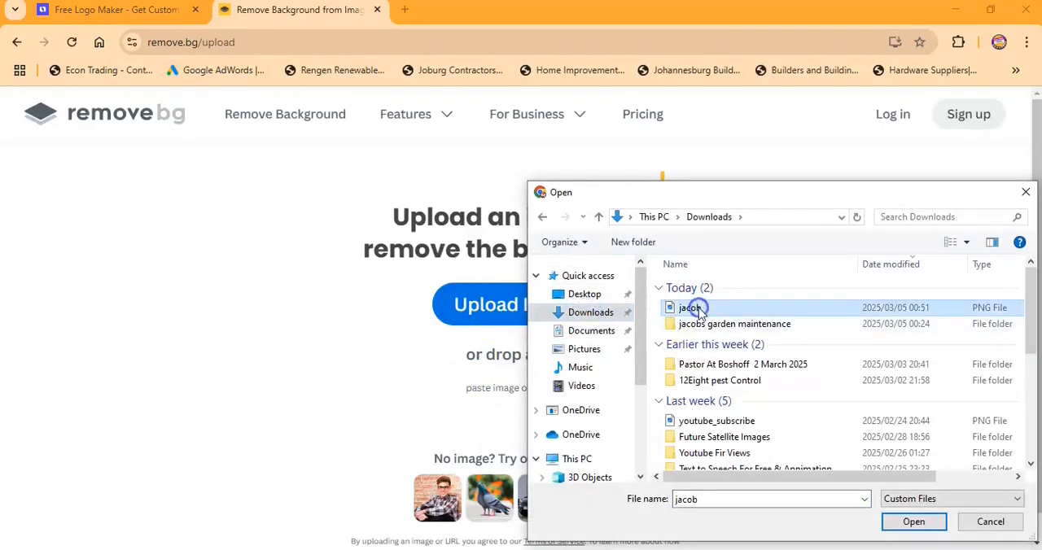
left_click(912, 521)
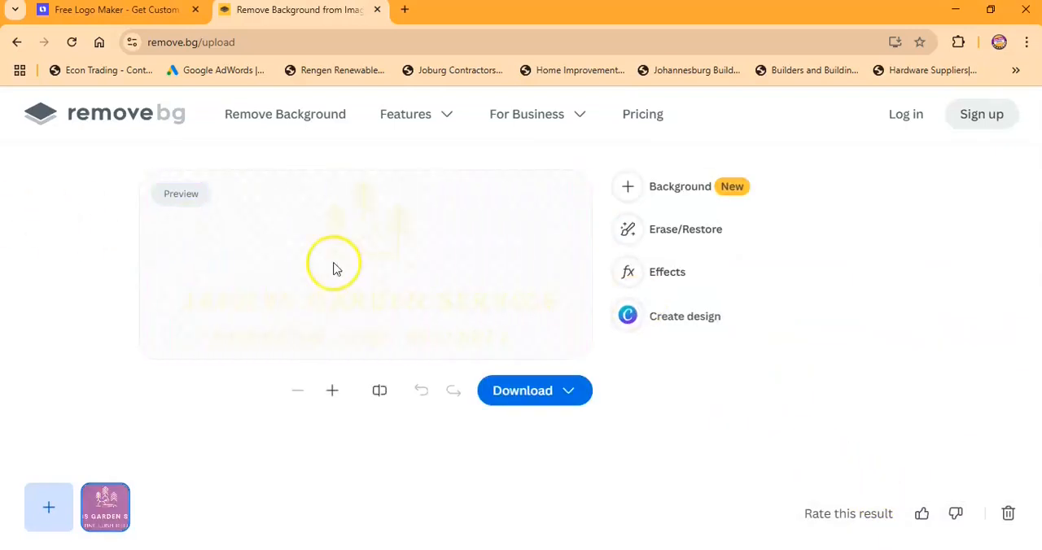
- Download the free Preview version of the background-free logo and close the remove.bg and Looka tabs
left_click(498, 391)
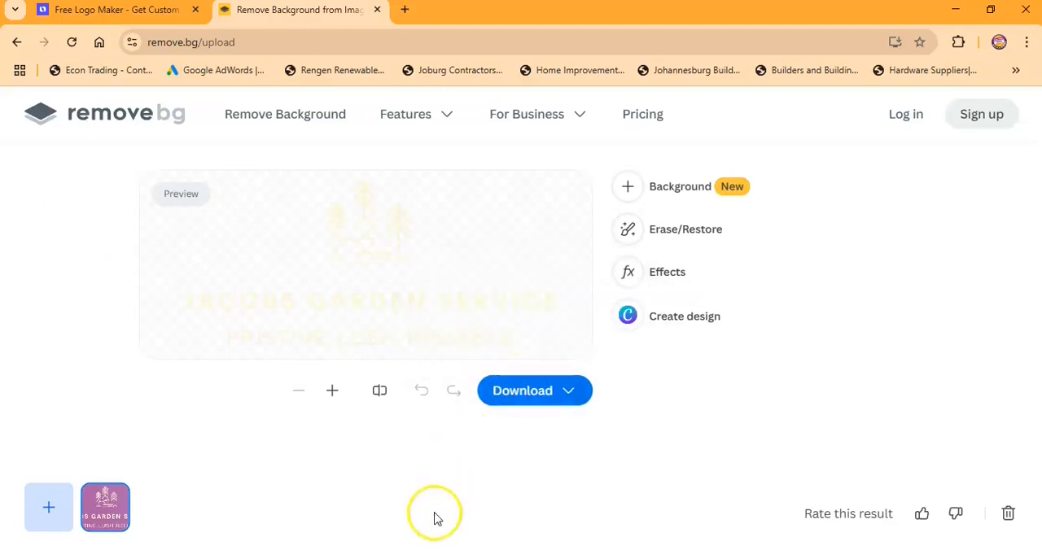
left_click(398, 549)
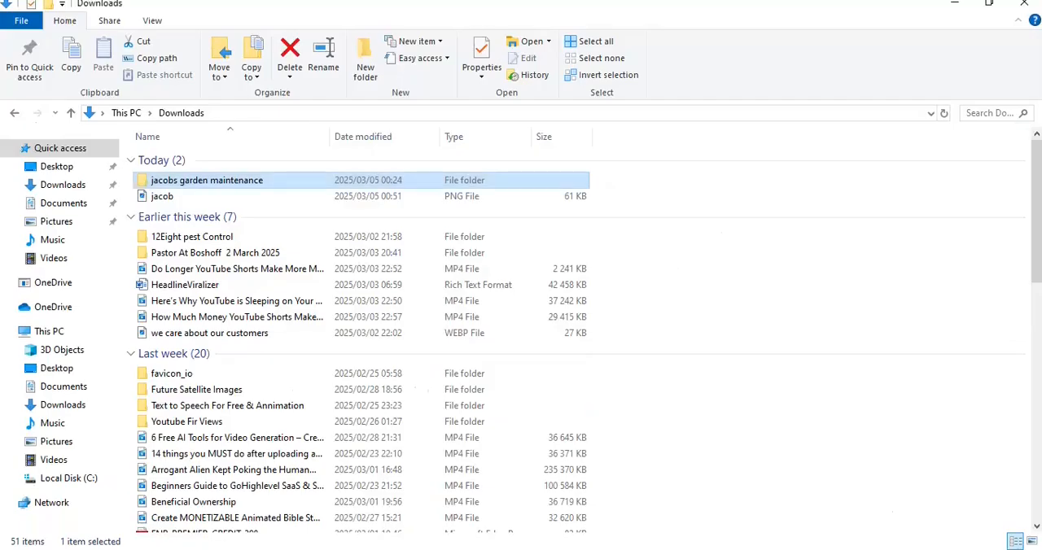
left_click(732, 549)
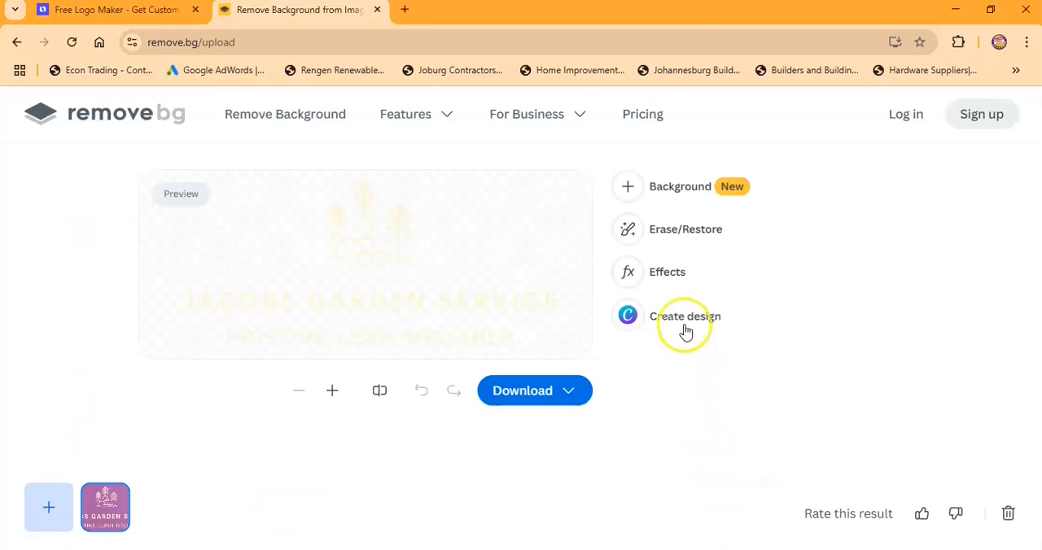
left_click(560, 387)
left_click(492, 295)
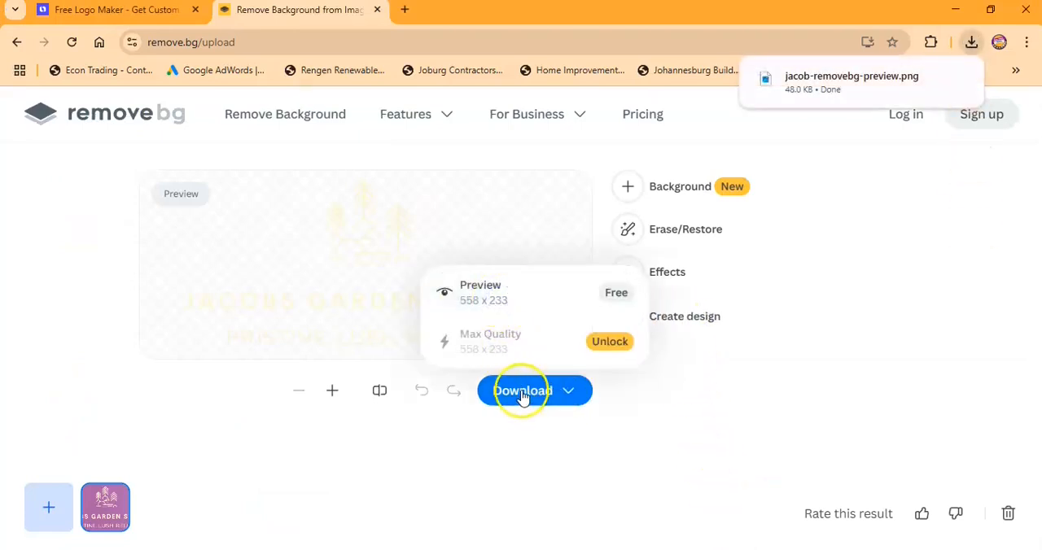
left_click(379, 10)
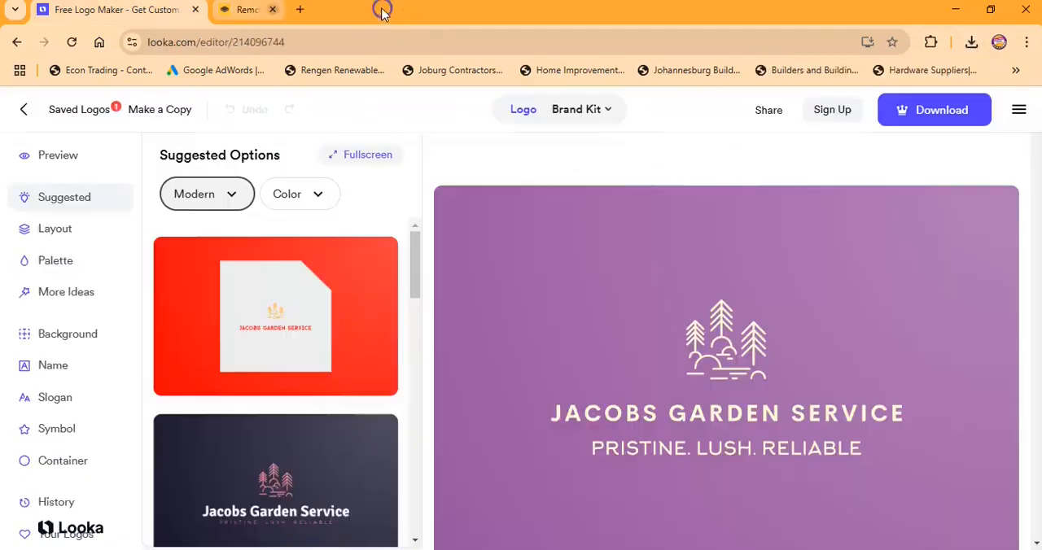
left_click(195, 10)
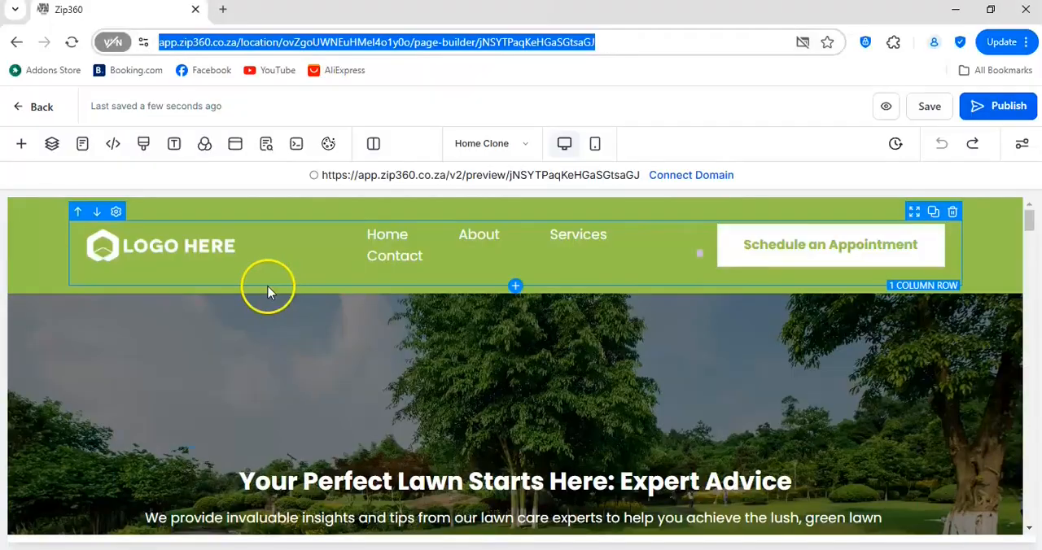
- Upload jacob-removebg-preview from Downloads to the media storage through the navigation menu's brand logo setting and copy its link
left_click(239, 252)
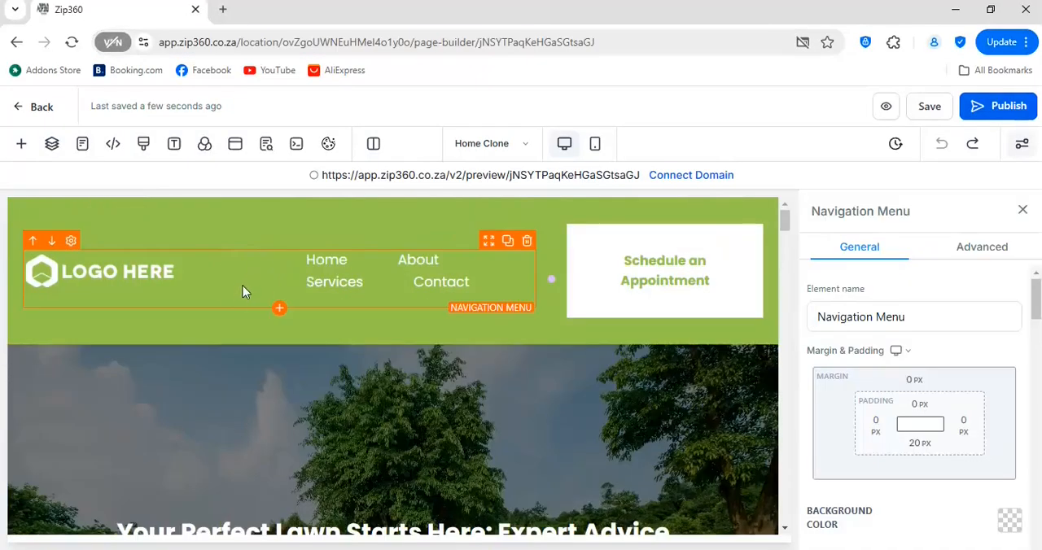
scroll(928, 324, "down", 15)
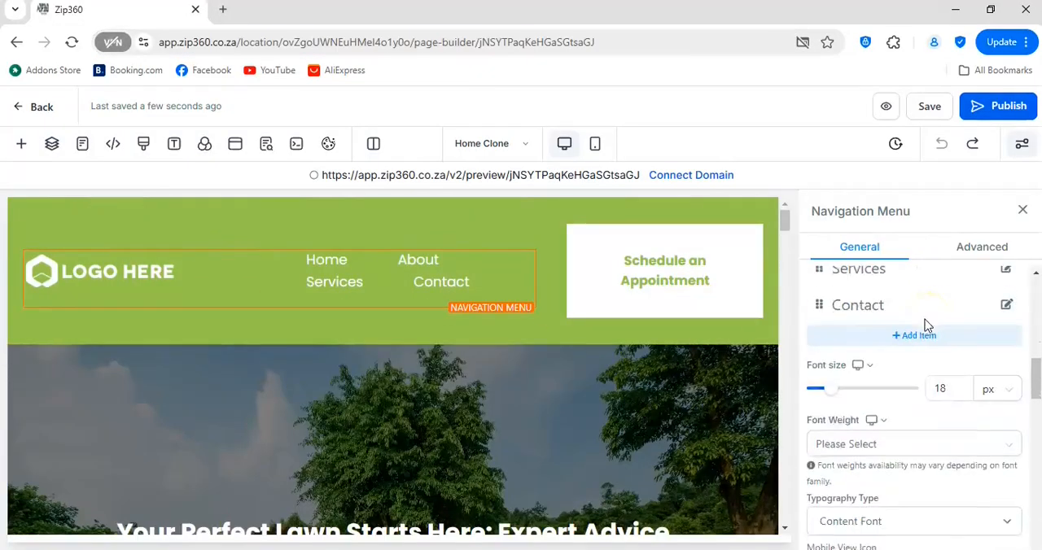
scroll(928, 329, "down", 5)
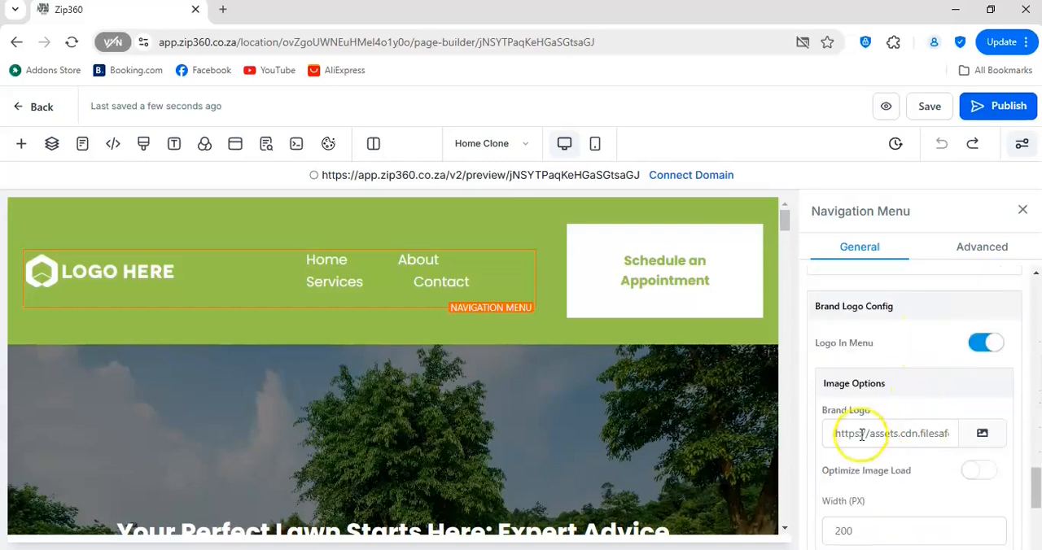
left_click(985, 436)
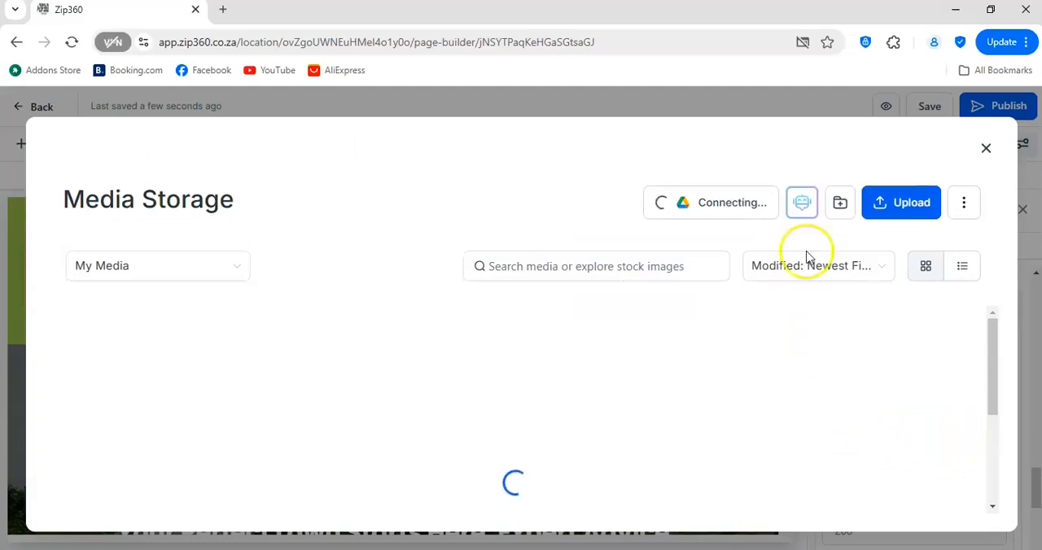
left_click(904, 203)
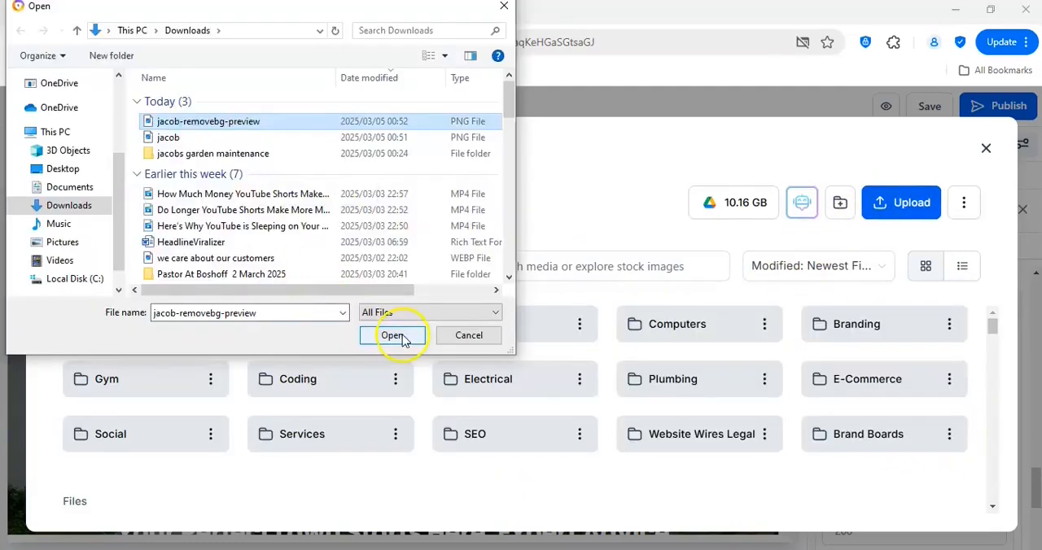
left_click(392, 336)
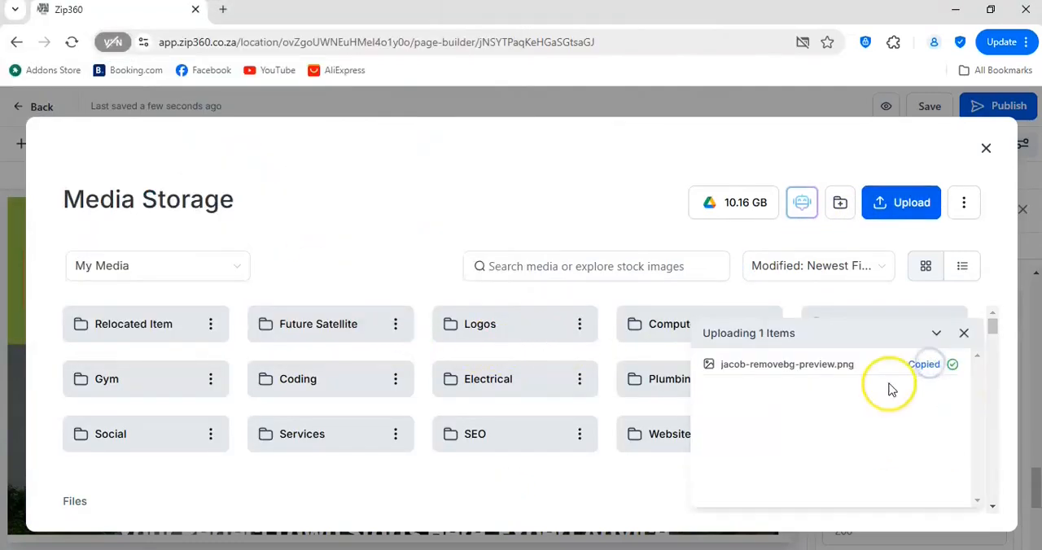
left_click(986, 148)
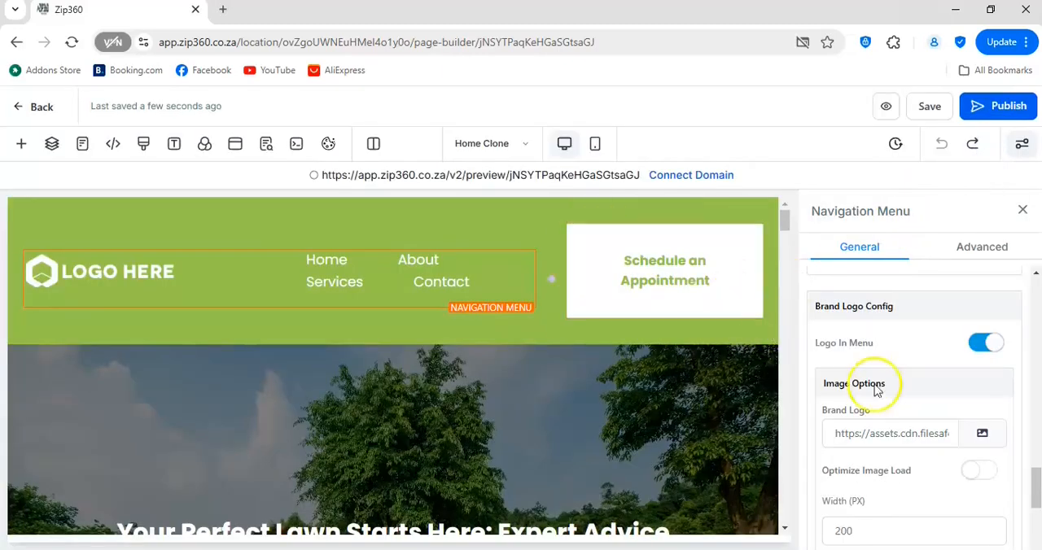
- Replace the navigation menu's brand logo URL with the copied link of the uploaded Jacobs Garden Service logo
left_click_drag(836, 434, 965, 450)
right_click(921, 438)
left_click(716, 195)
left_click(81, 265)
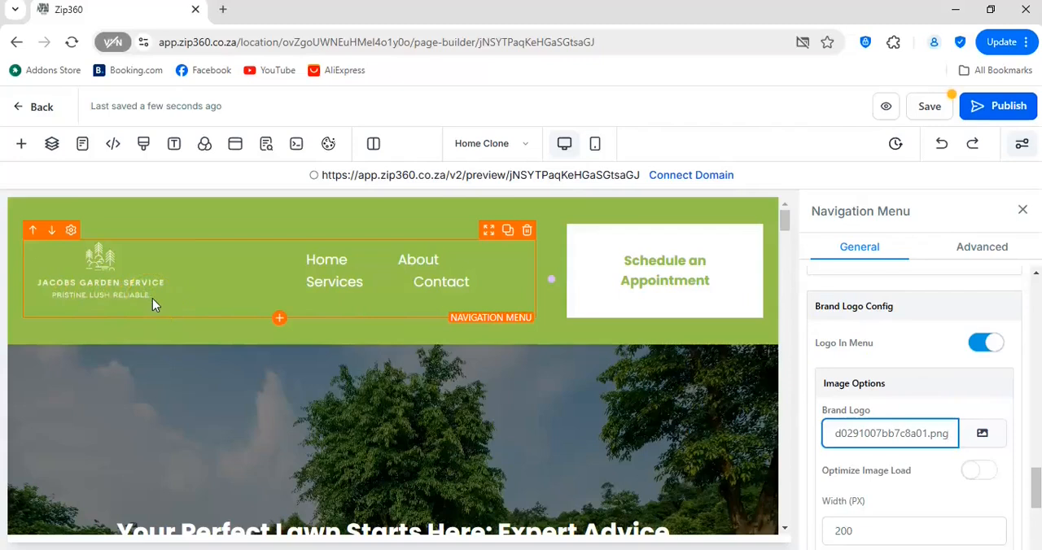
left_click(1022, 210)
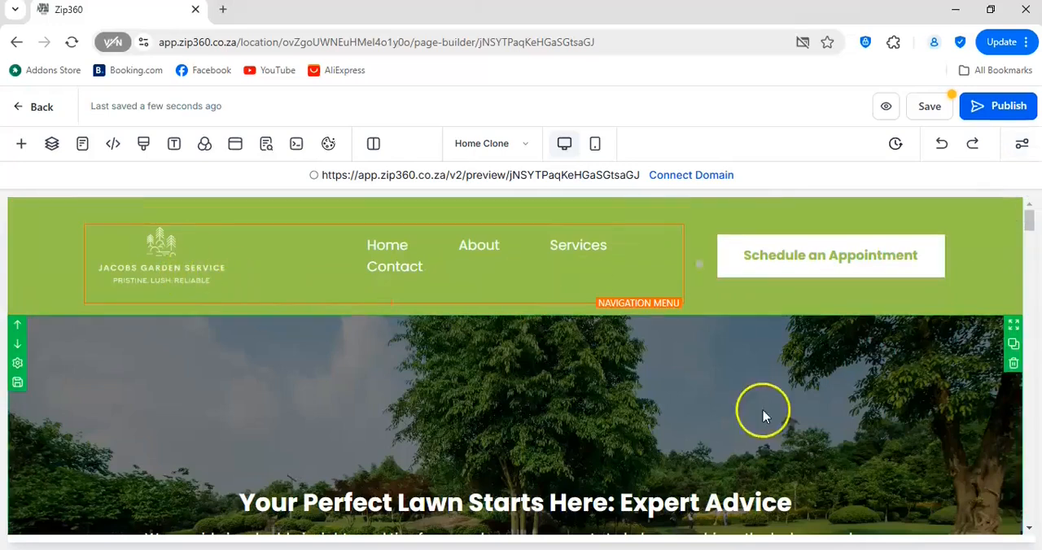
- Set the brand logo's width in the navigation menu to 300 px
left_click(205, 258)
scroll(922, 466, "down", 5)
scroll(922, 466, "down", 5)
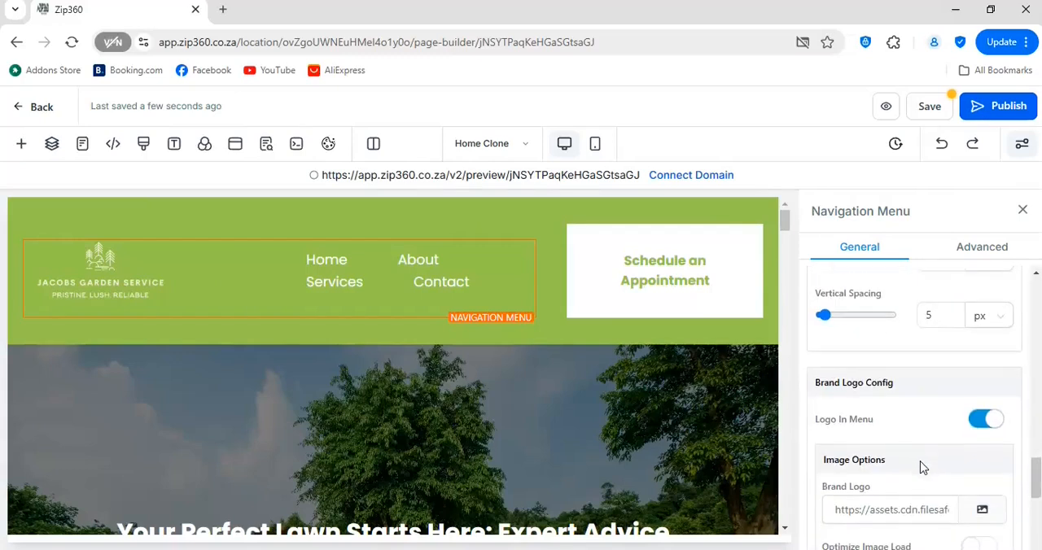
scroll(929, 476, "down", 3)
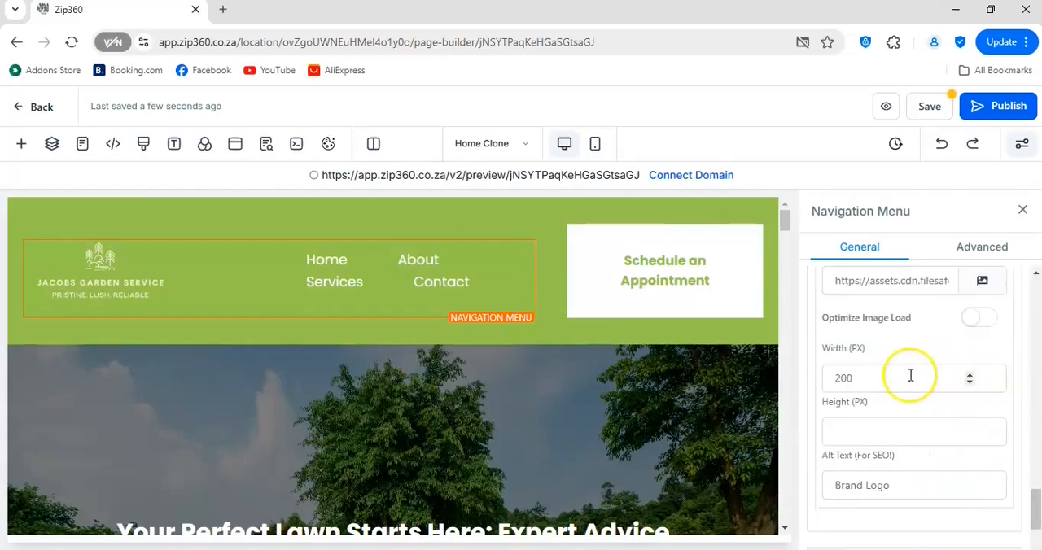
left_click(851, 381)
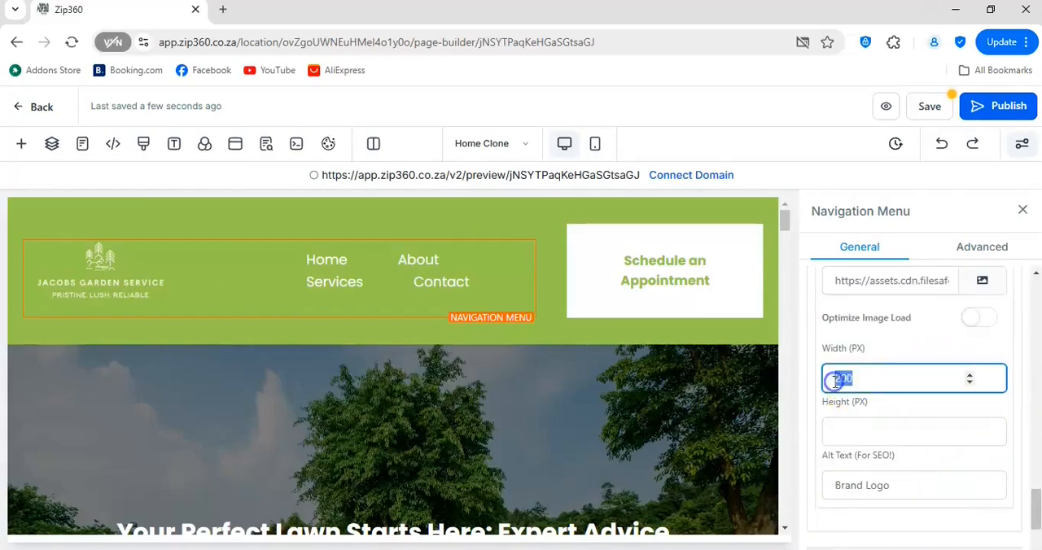
key("BackSpace")
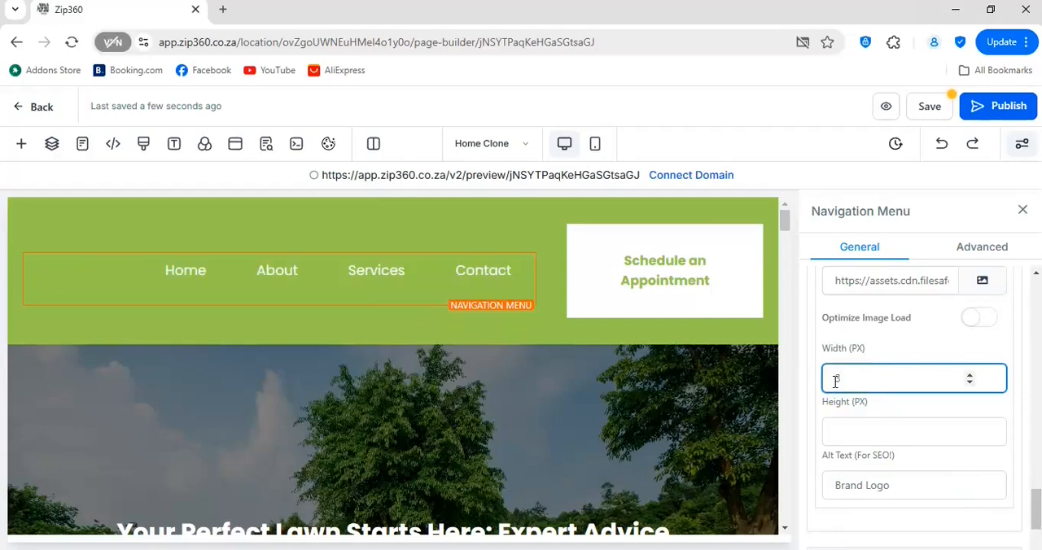
type("300")
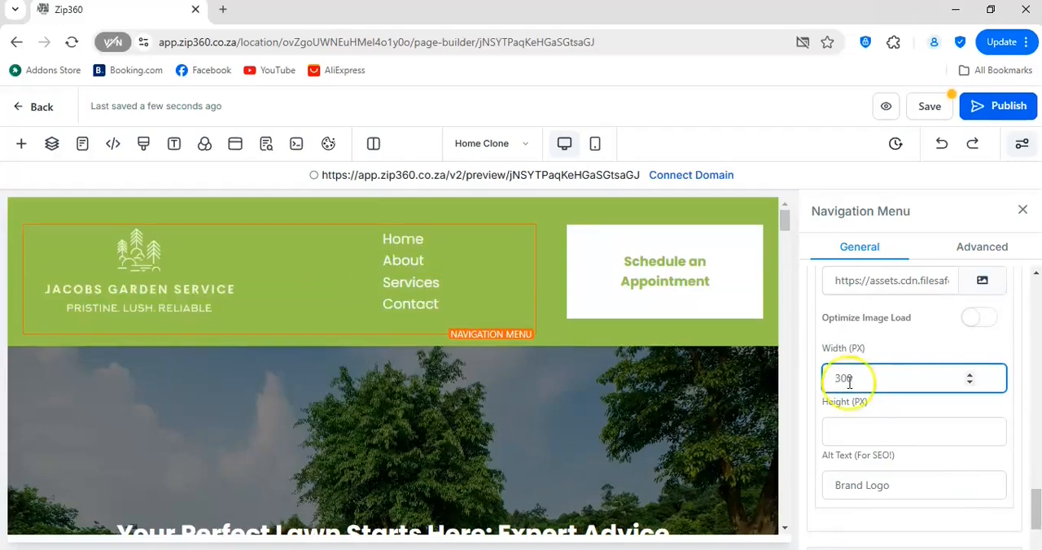
left_click(1022, 209)
- Delete the Schedule an Appointment button from the header and save the page
left_click(924, 265)
left_click(985, 255)
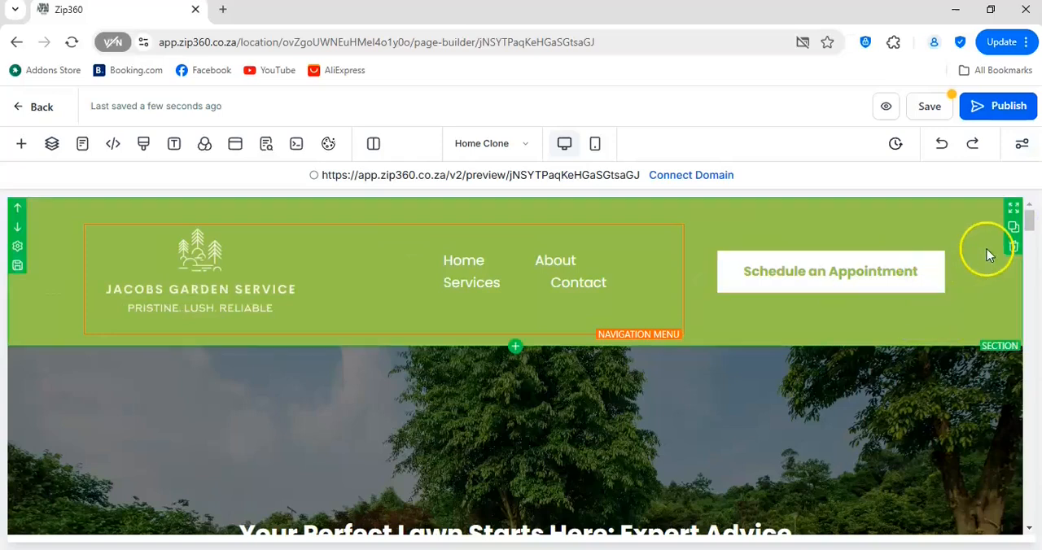
left_click(948, 281)
left_click(832, 295)
left_click(982, 243)
left_click(830, 279)
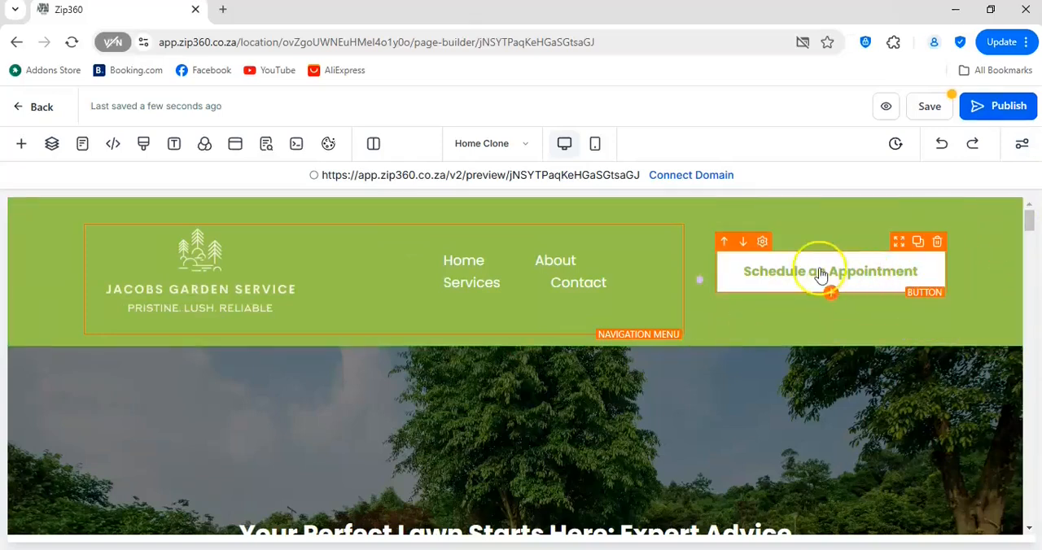
left_click(938, 244)
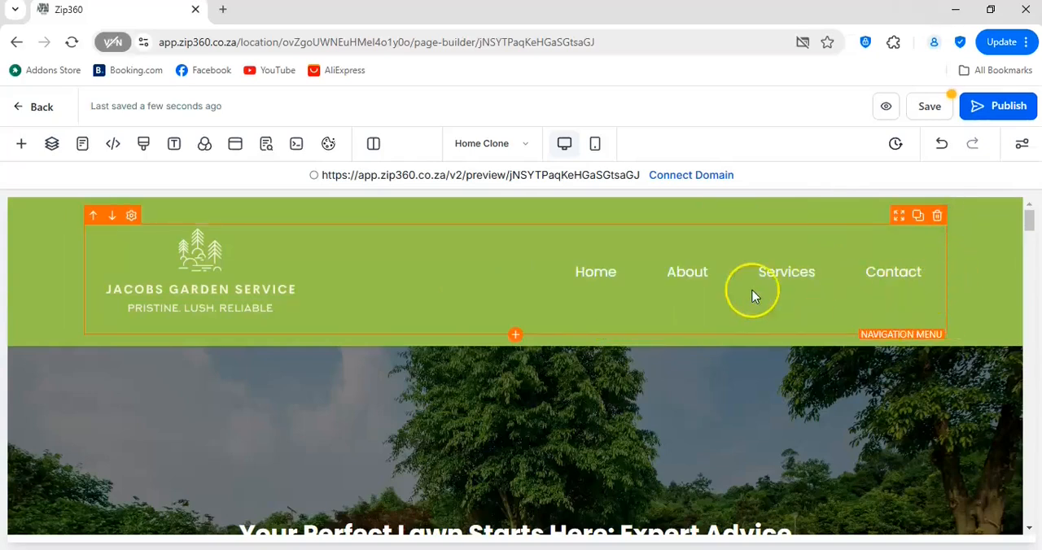
left_click(933, 109)
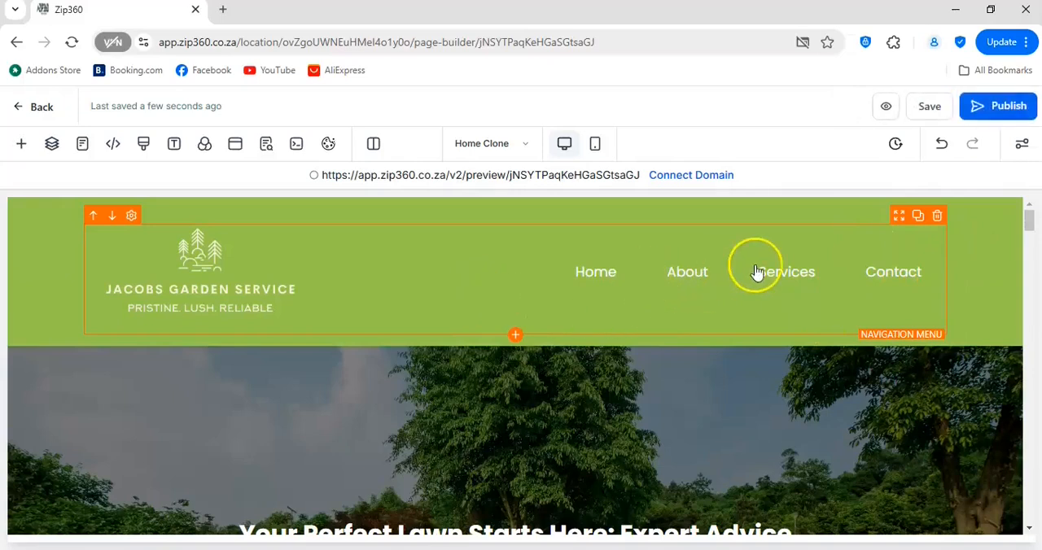
- Set the header section's bottom padding to 0 px and top padding to 10 px, and save the page
left_click(980, 255)
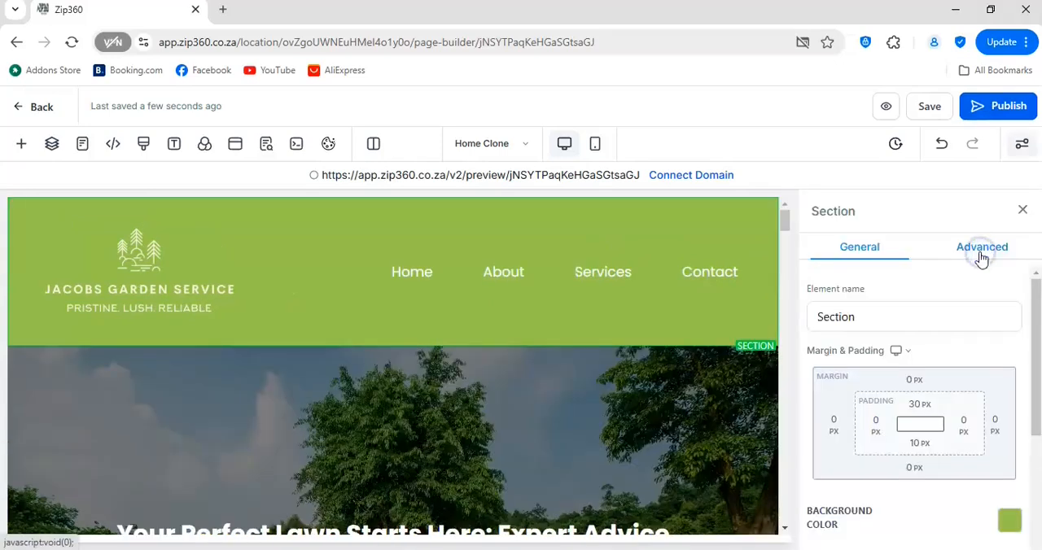
left_click(919, 442)
left_click(808, 321)
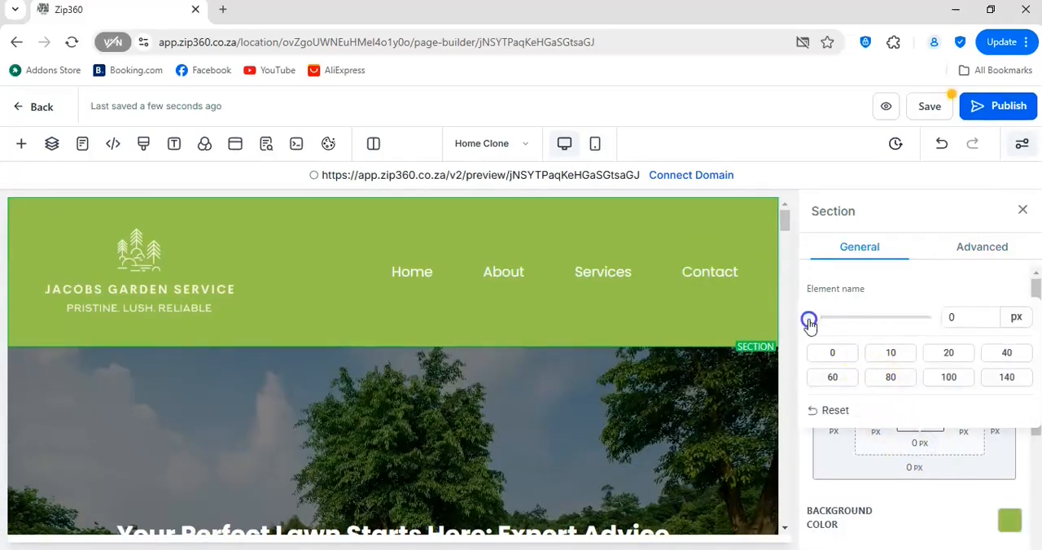
left_click(919, 205)
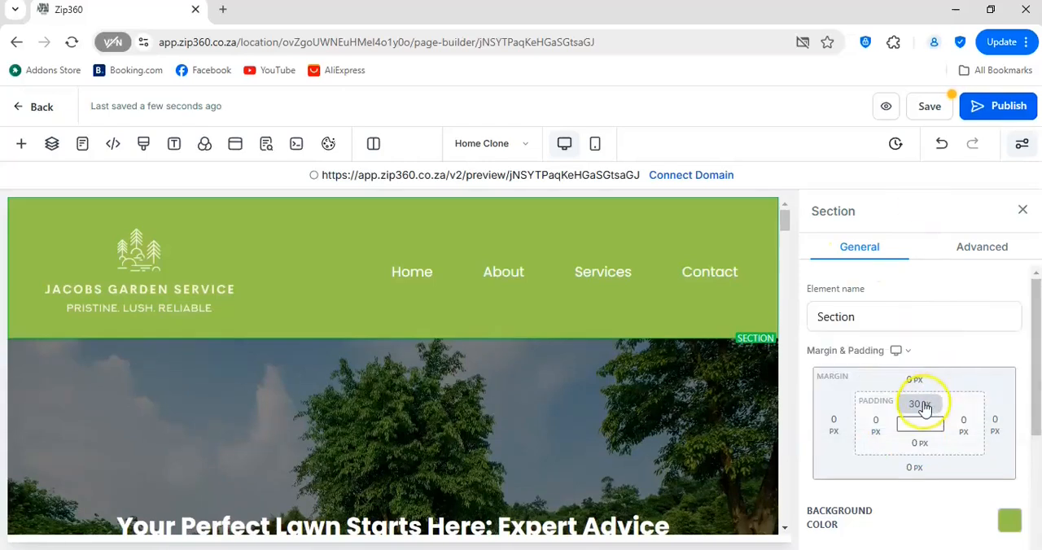
left_click(920, 404)
left_click_drag(893, 438, 836, 446)
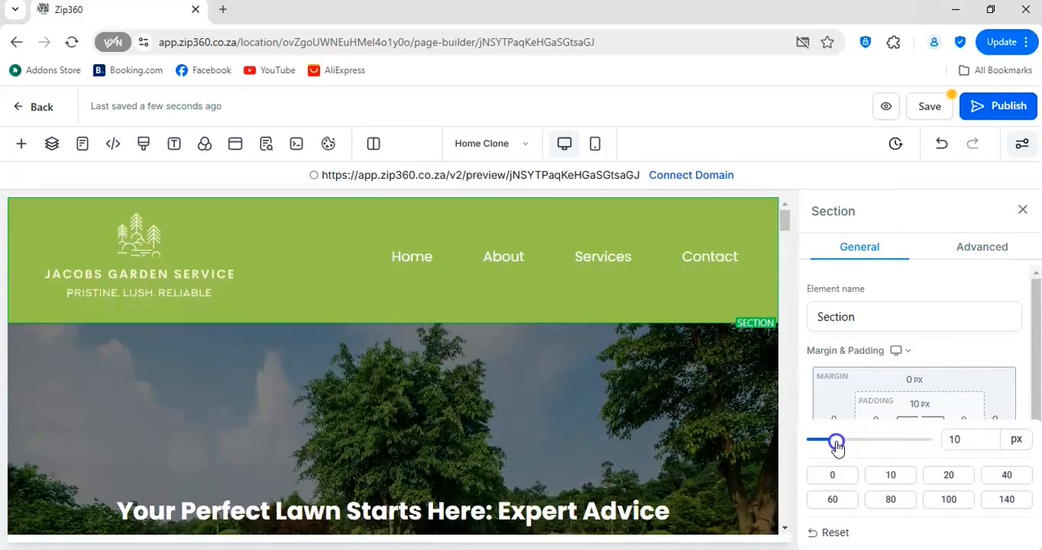
left_click(931, 109)
- Reduce the navigation menu's bottom padding to 11 px and save the page
left_click(687, 280)
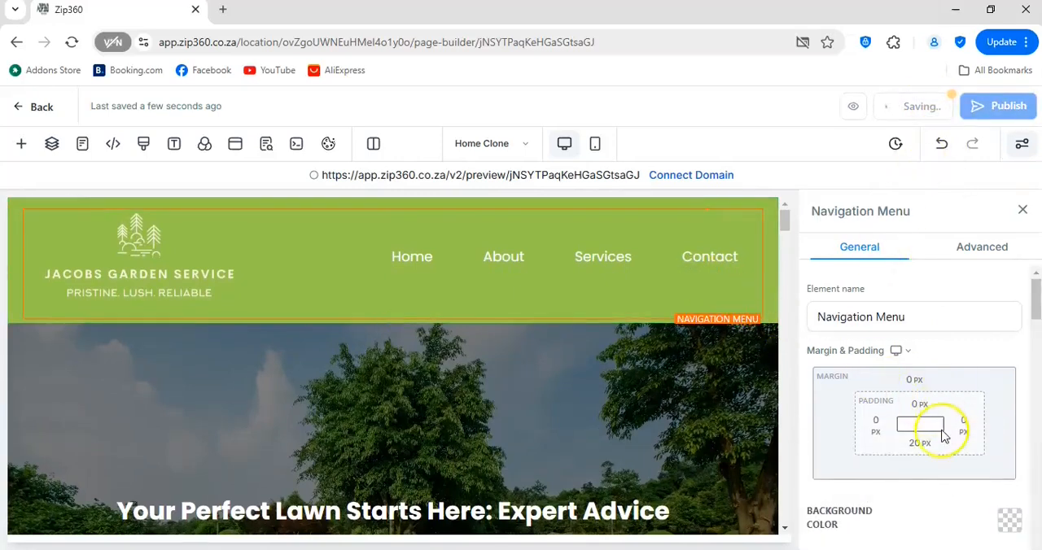
left_click(920, 447)
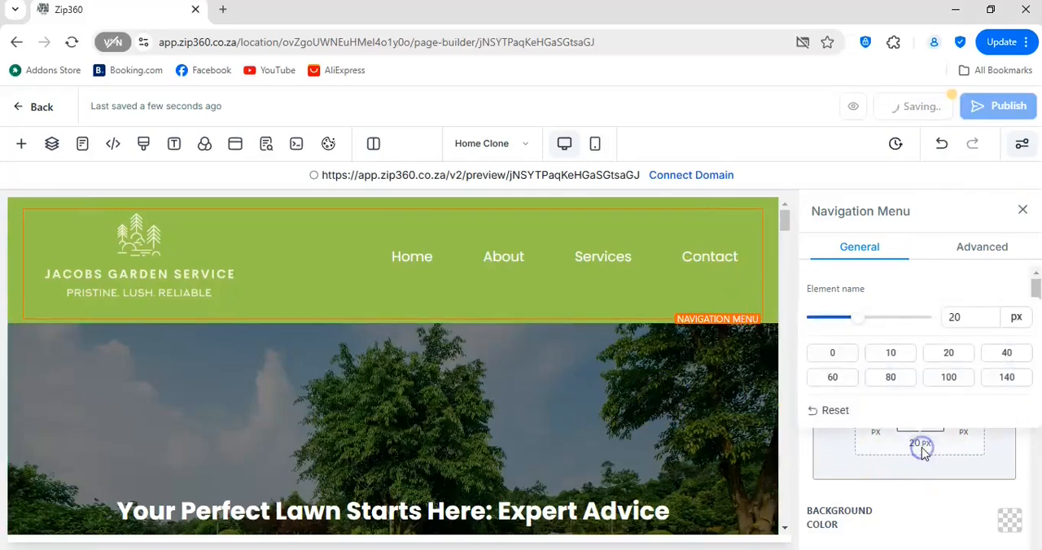
left_click_drag(856, 324, 840, 328)
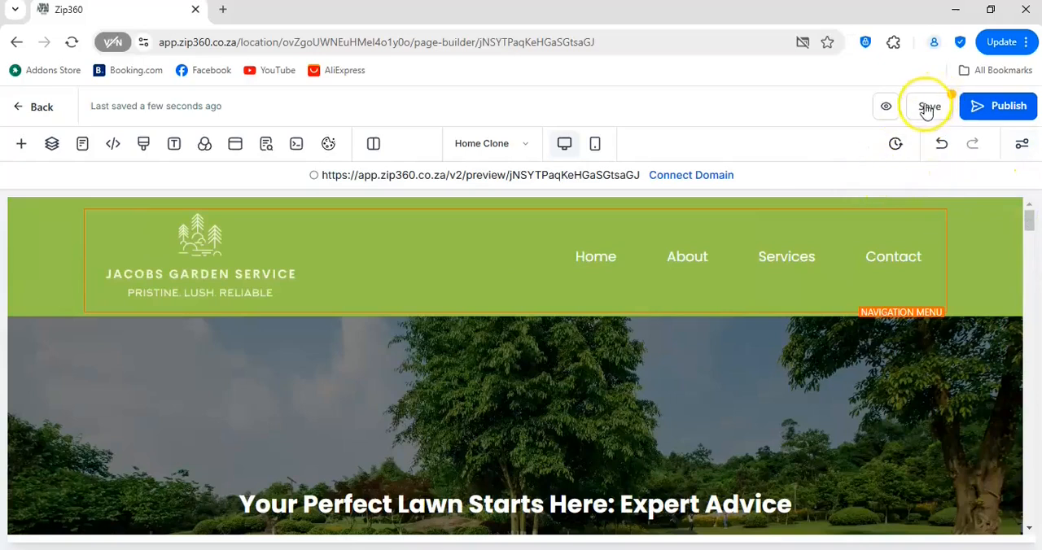
left_click(925, 108)
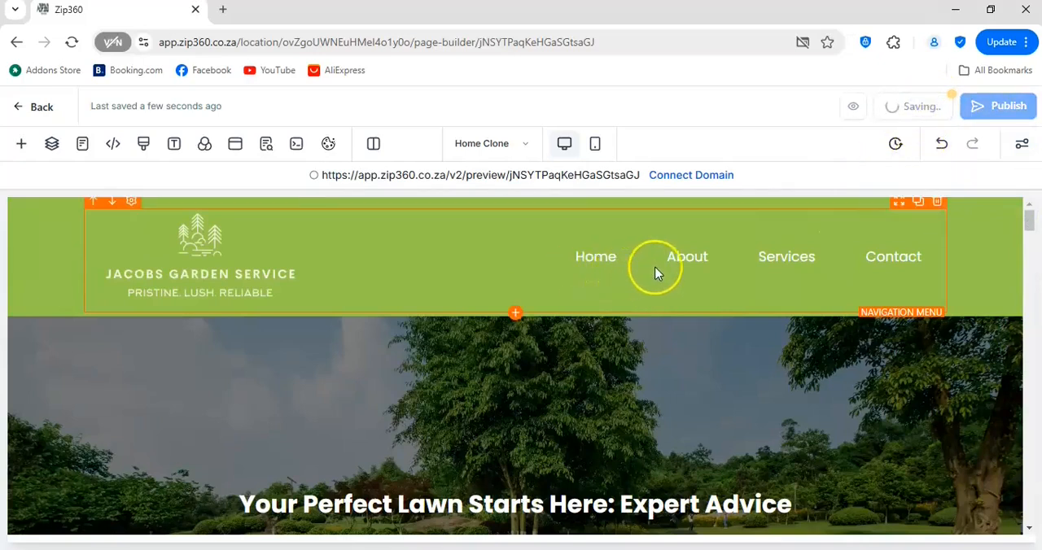
- Set the navigation menu's font size to 22 px and save the page
left_click(872, 269)
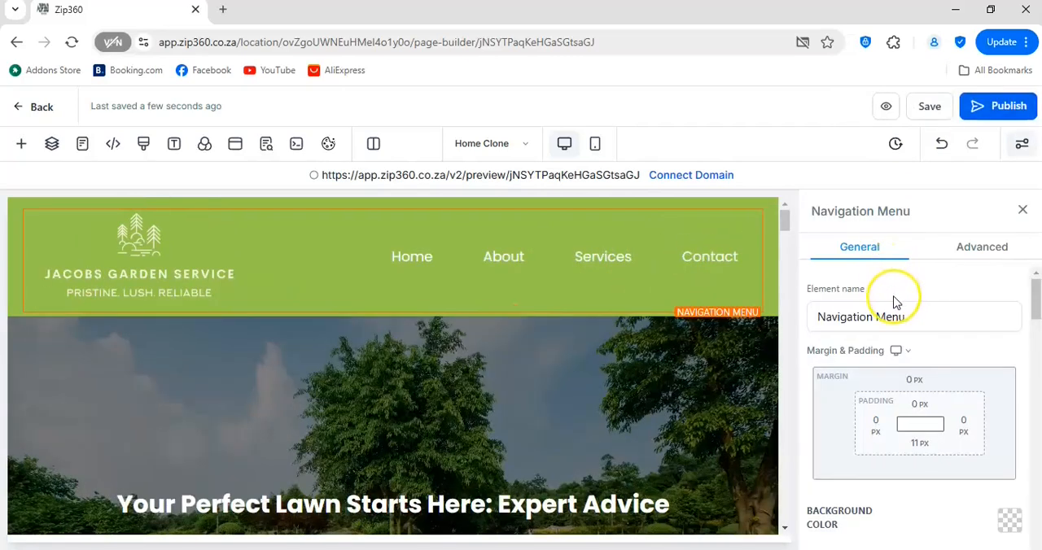
scroll(895, 326, "down", 3)
scroll(896, 352, "down", 1)
scroll(896, 355, "down", 3)
mouse_move(829, 363)
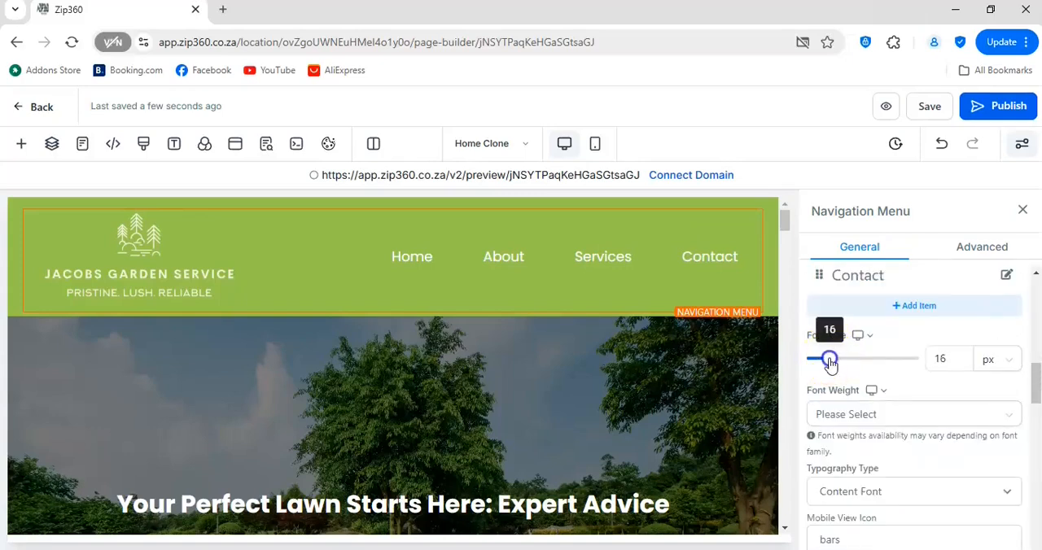
left_click_drag(838, 364, 836, 364)
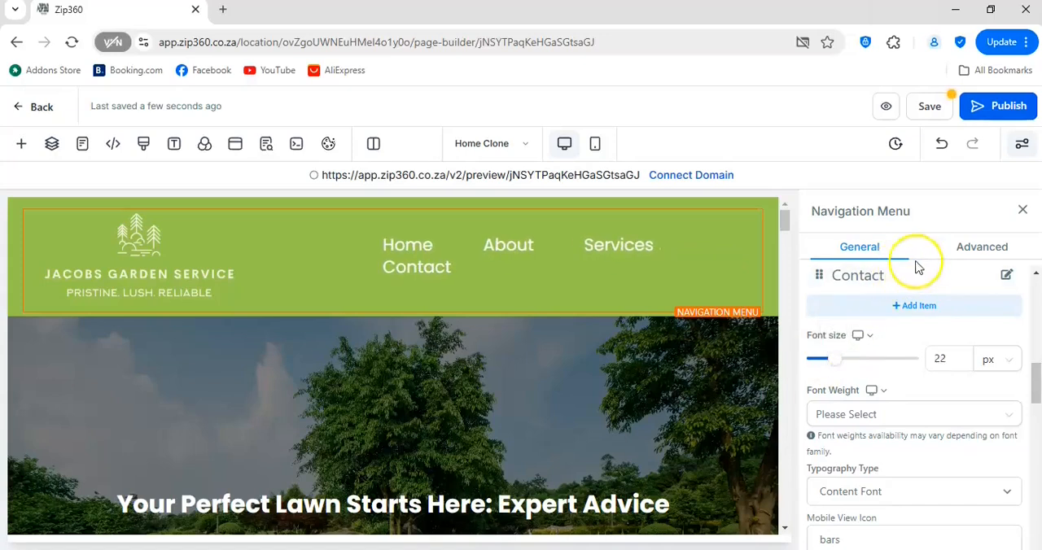
left_click(1023, 210)
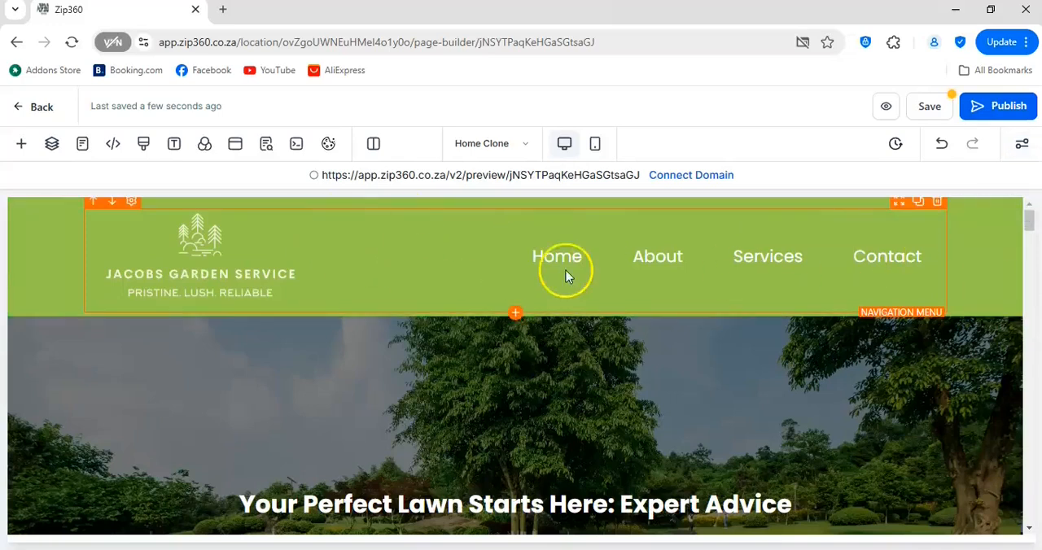
left_click(928, 109)
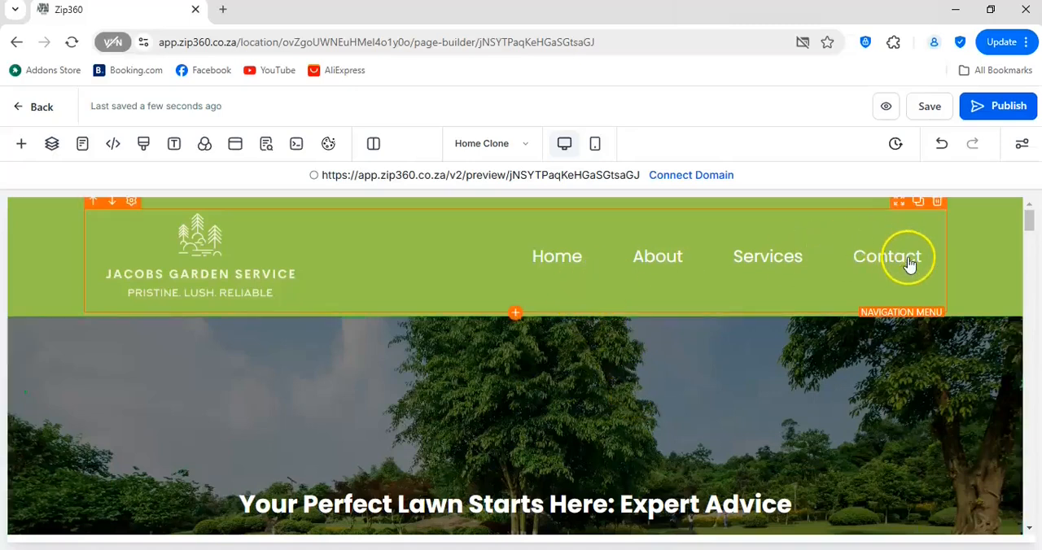
- Link the navigation menu's Home item to the Home page
left_click(660, 260)
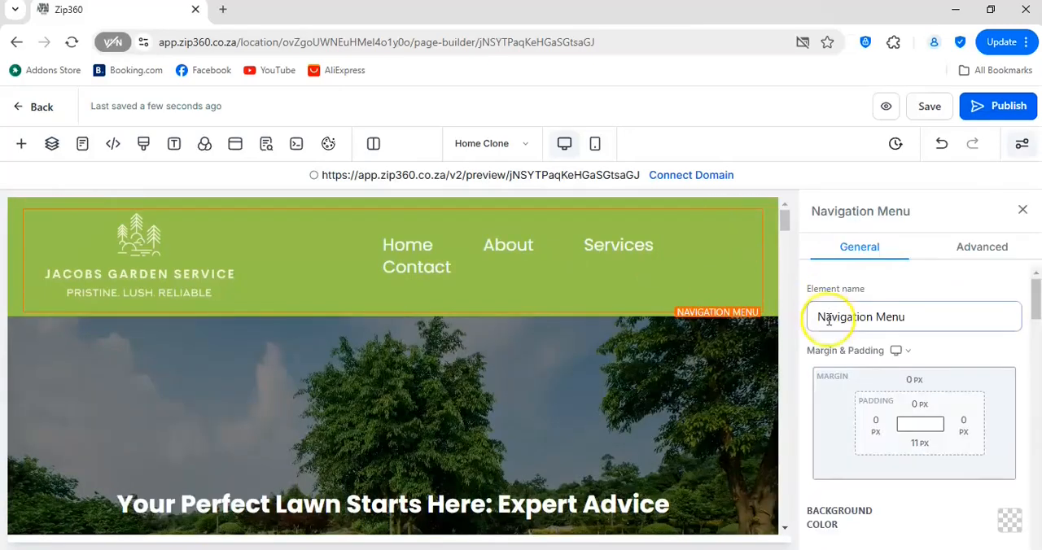
scroll(879, 371, "down", 4)
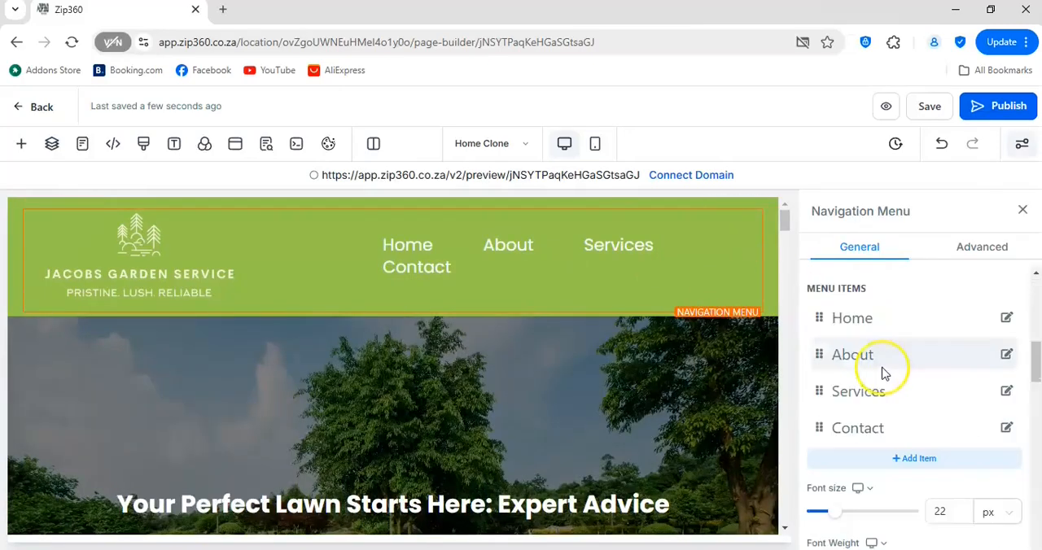
left_click(1007, 319)
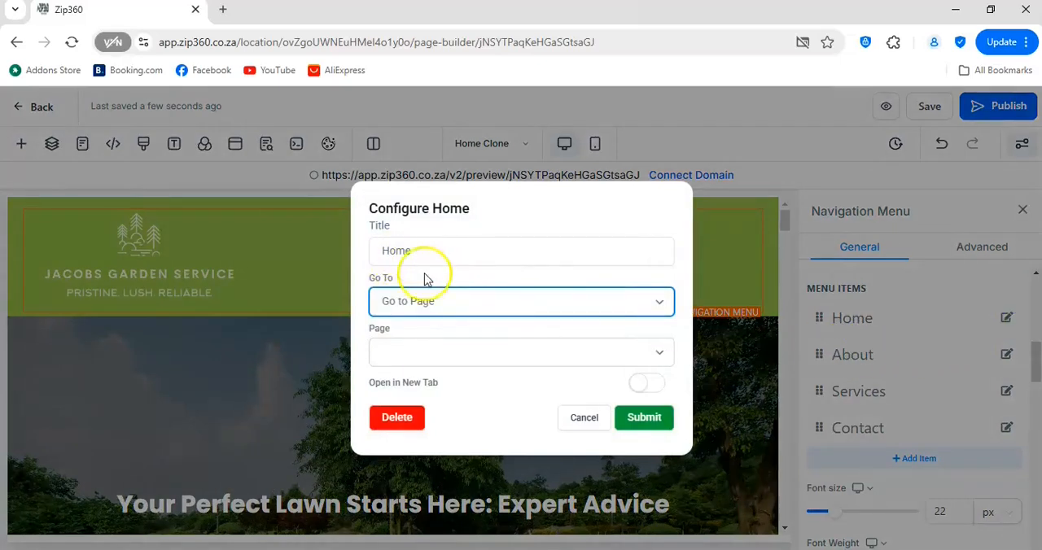
left_click(658, 351)
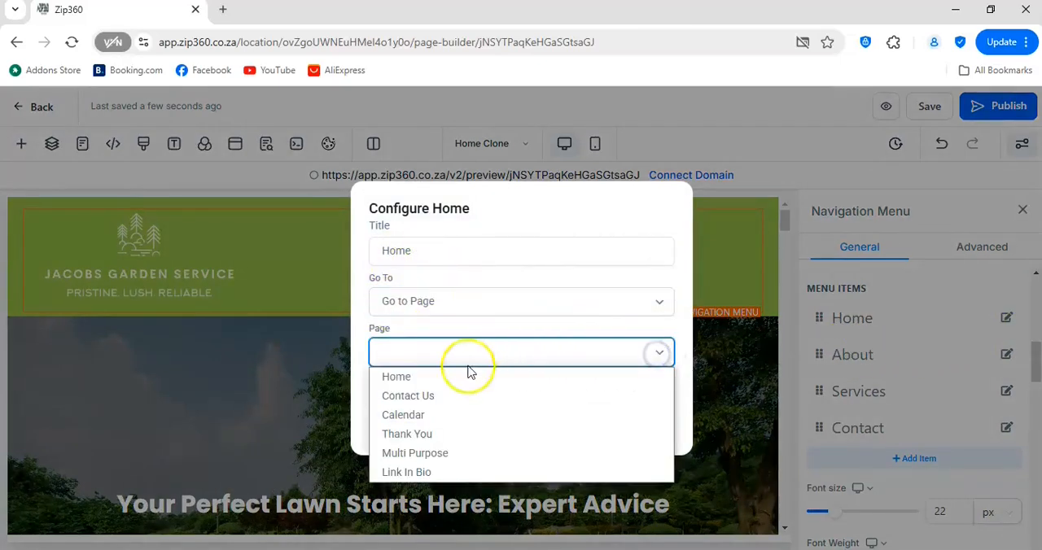
left_click(423, 377)
left_click(642, 425)
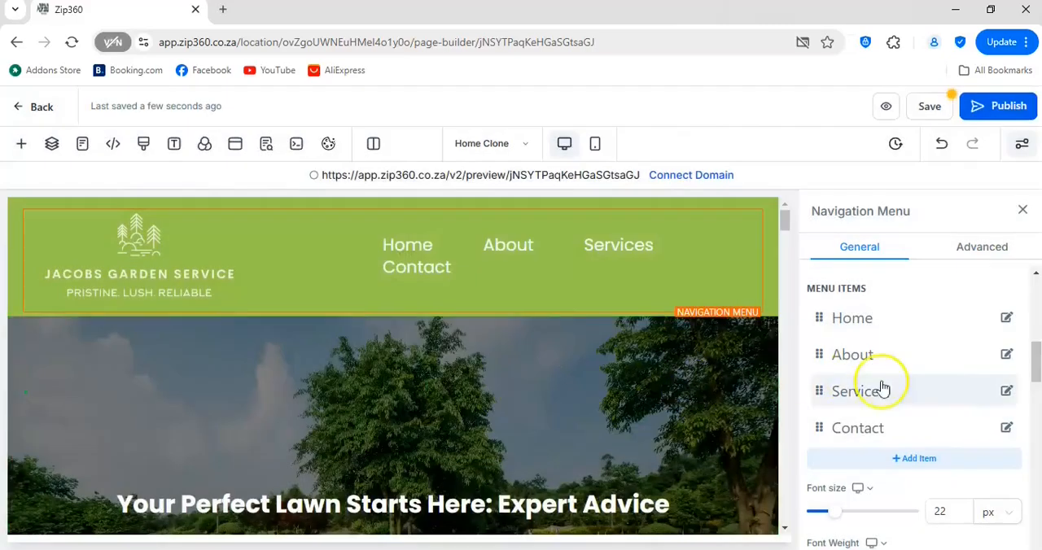
- Link the navigation menu's Contact item to the Contact Us page
left_click(1008, 429)
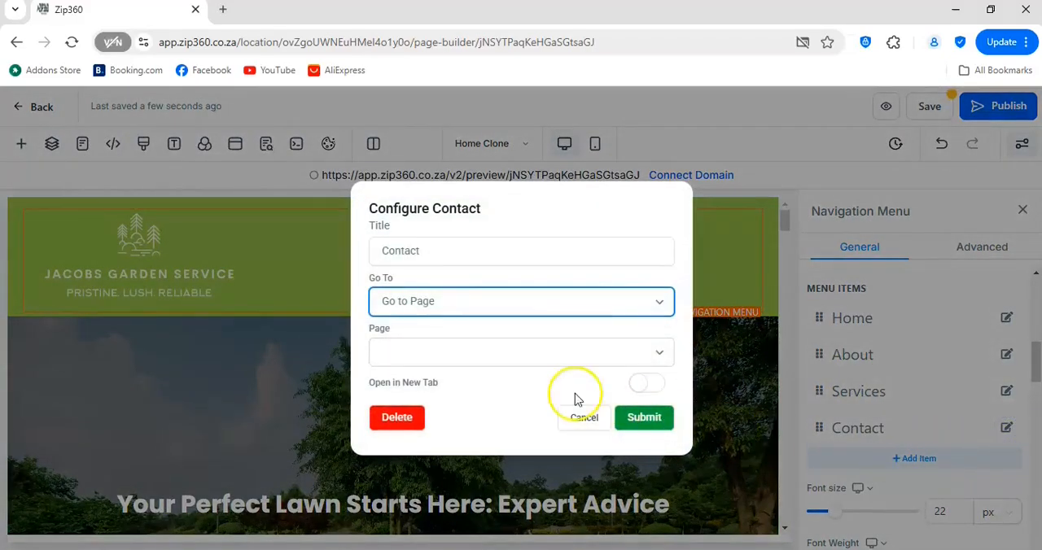
left_click(659, 351)
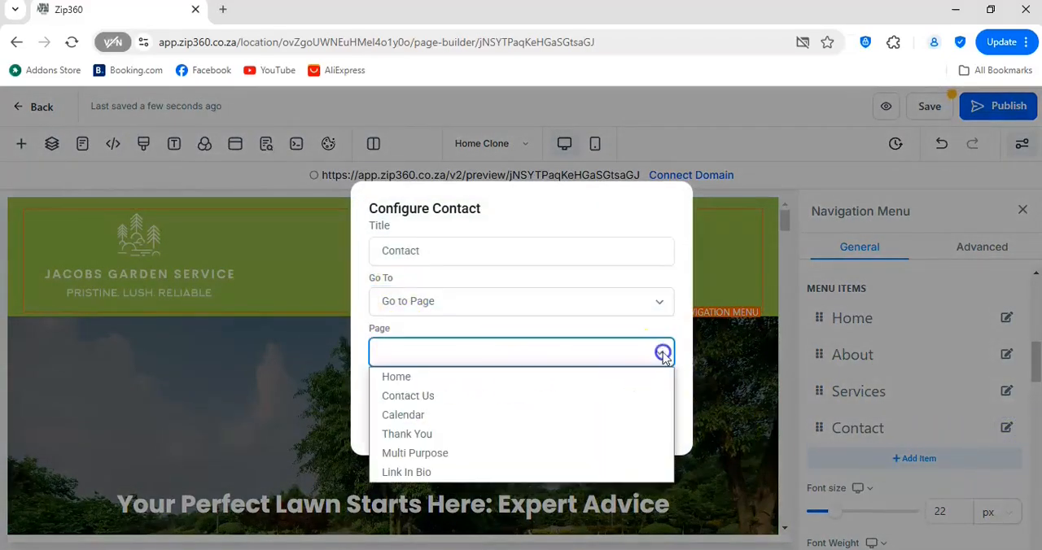
left_click(421, 399)
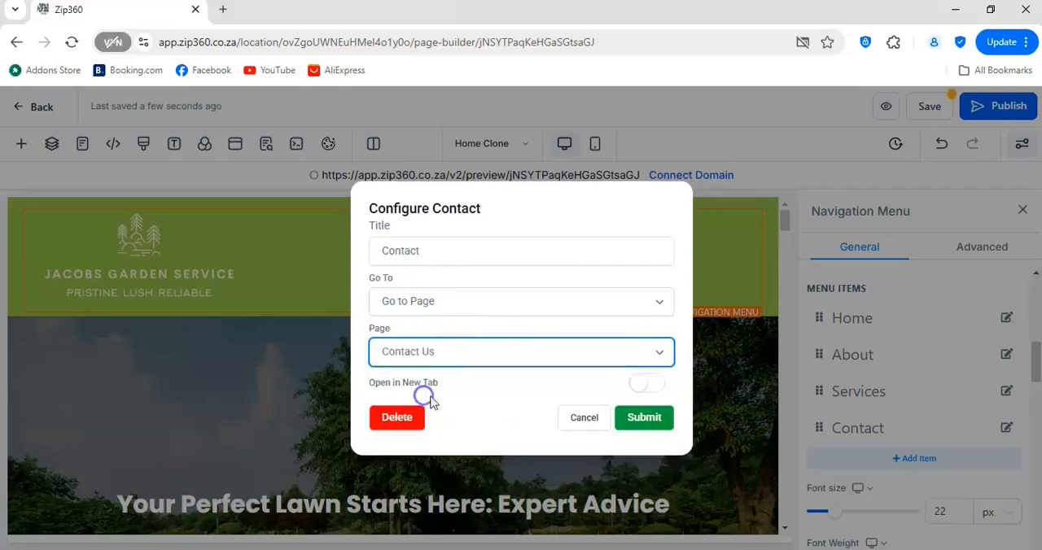
left_click(661, 424)
- Check the link targets of the About and Services menu items without changing them, and save the page
left_click(1007, 355)
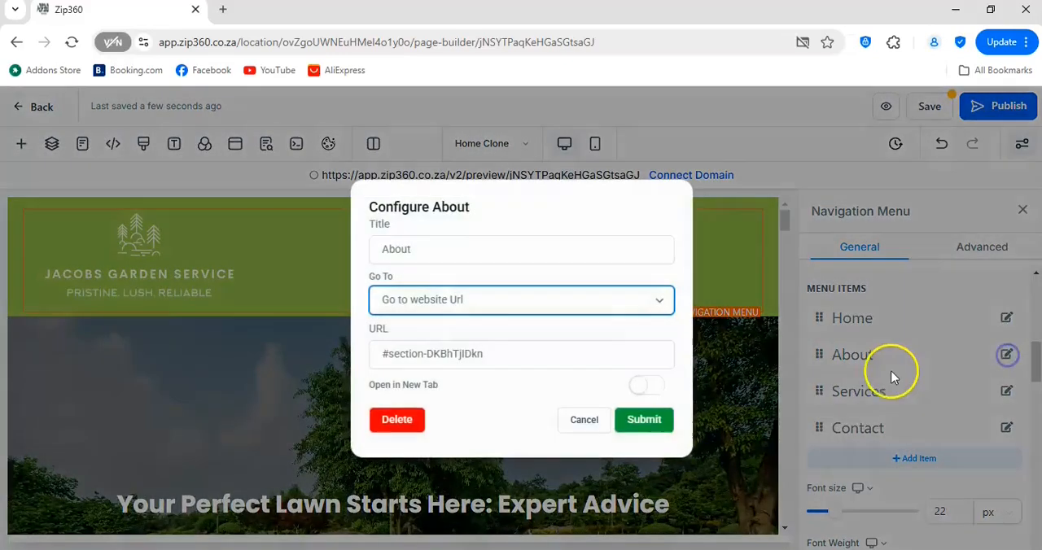
left_click(583, 420)
left_click(1007, 392)
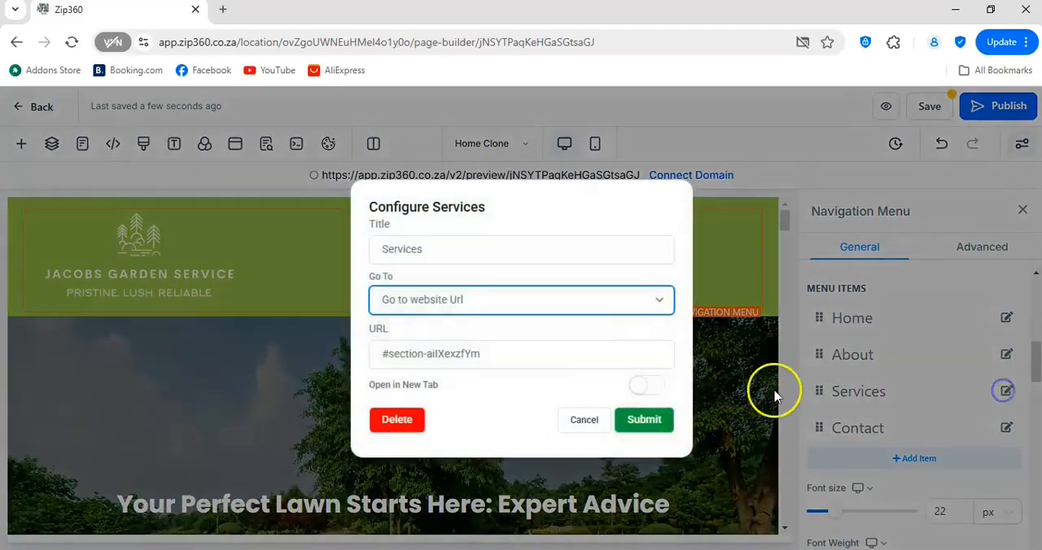
left_click(583, 419)
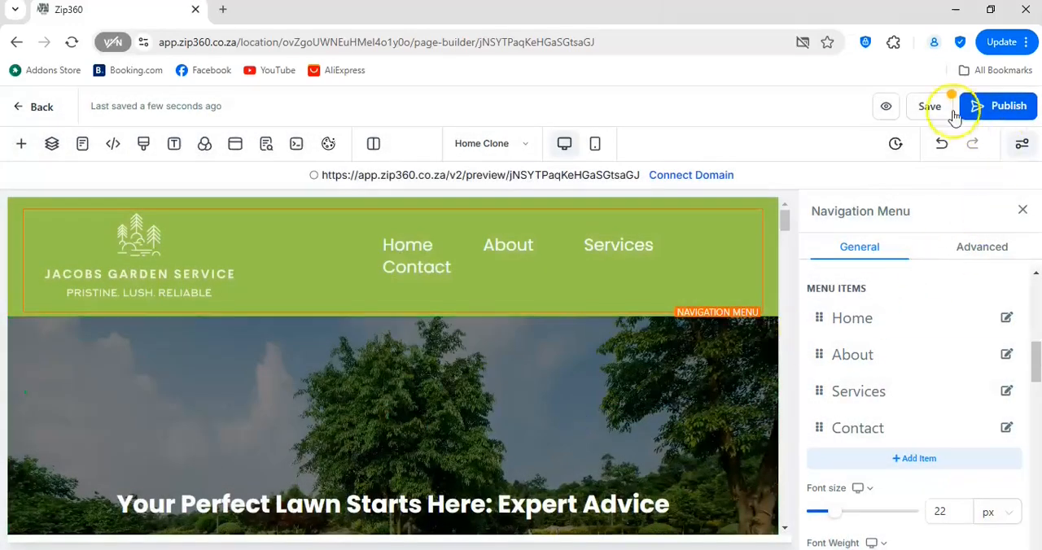
left_click(929, 109)
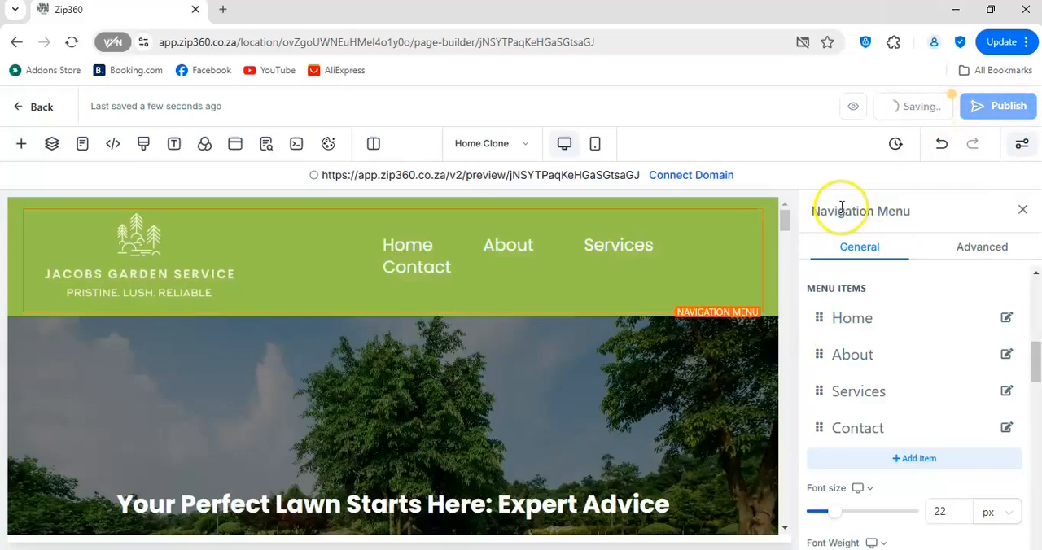
left_click(1023, 210)
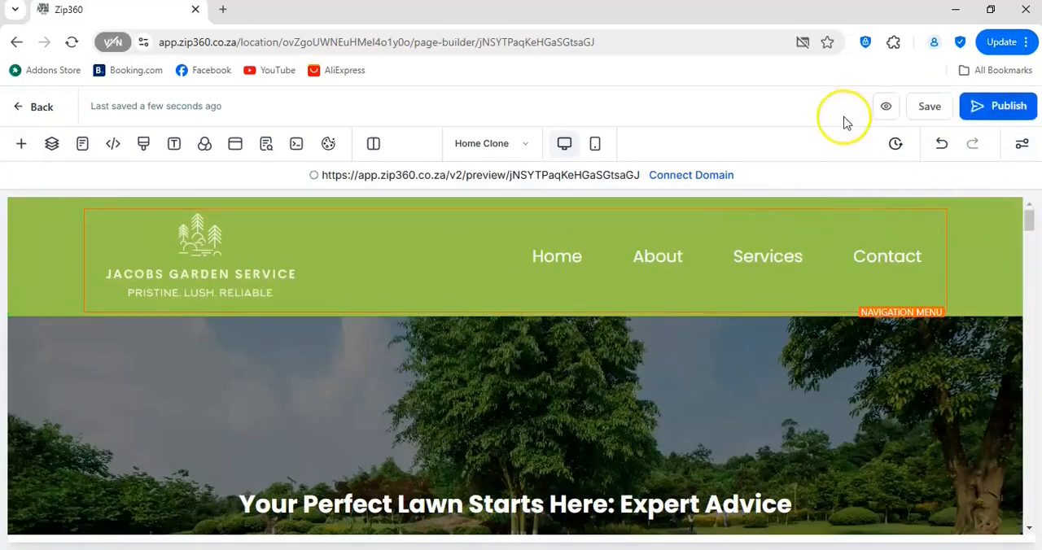
- Preview the website in a new tab and test the About and Services links in its header menu
left_click(885, 111)
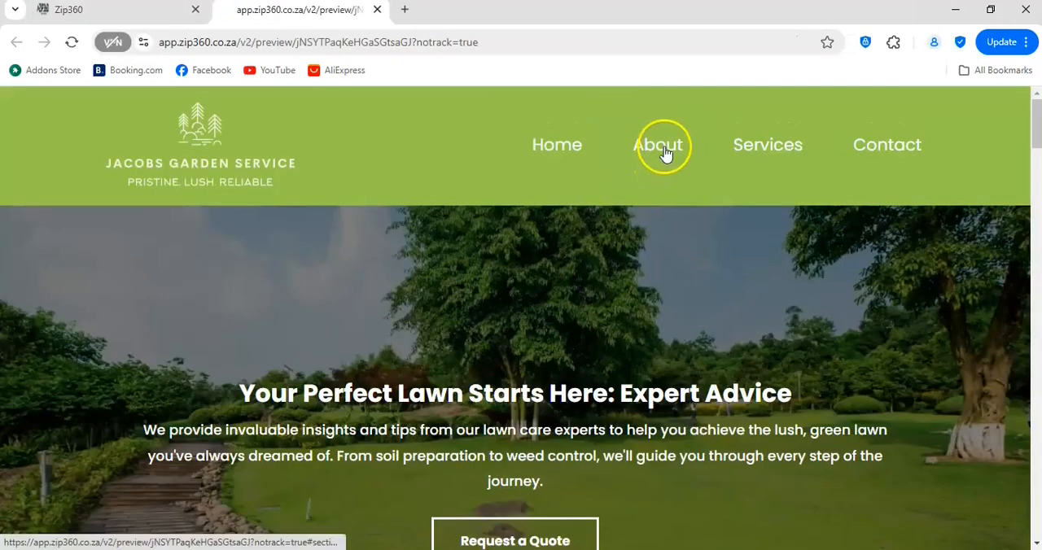
left_click(665, 154)
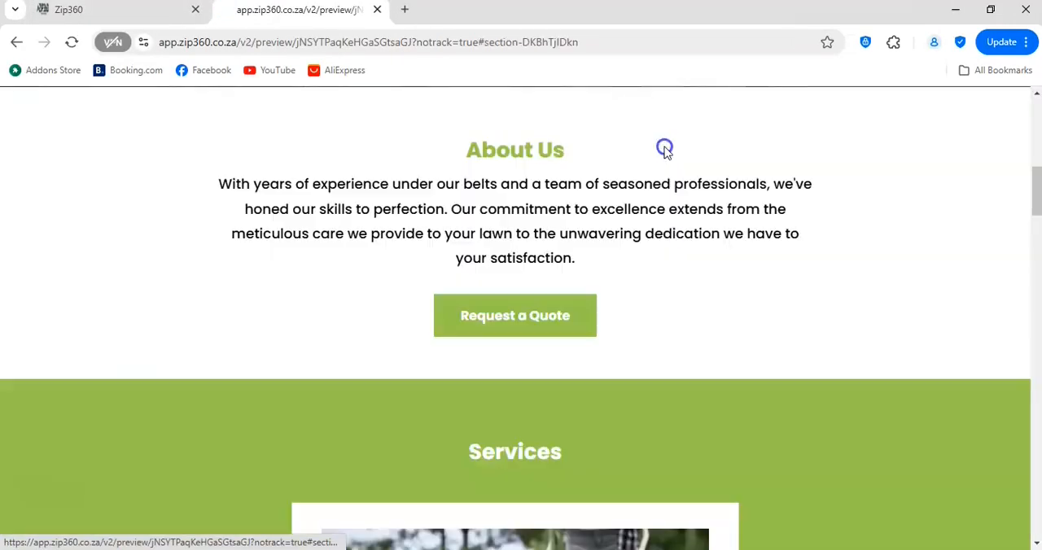
scroll(582, 200, "up", 10)
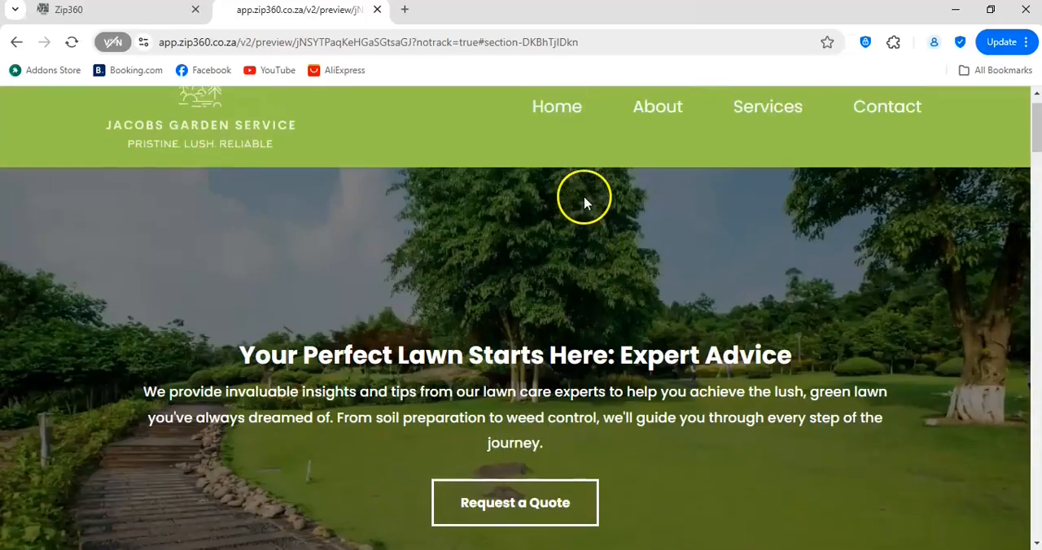
left_click(759, 144)
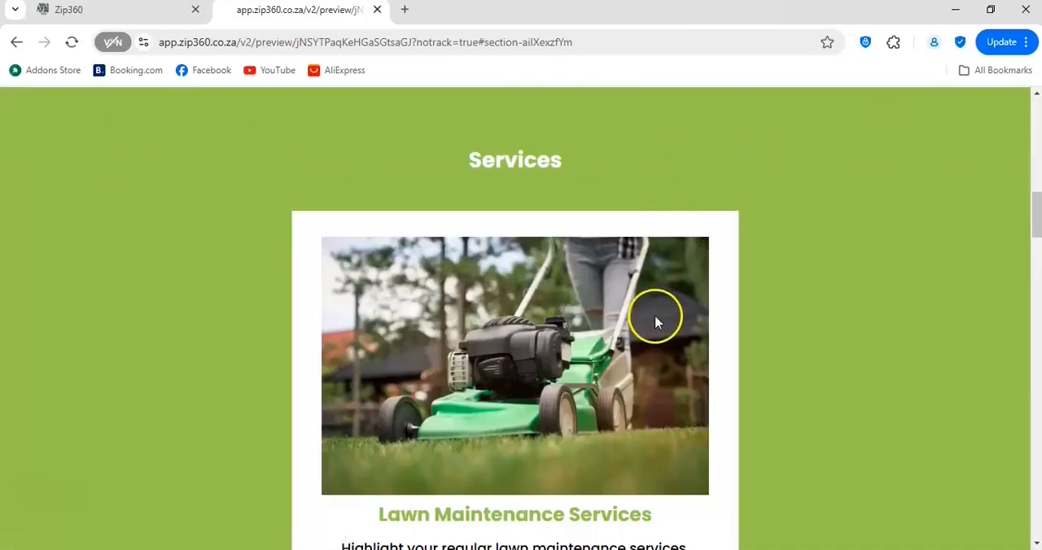
scroll(656, 293, "up", 10)
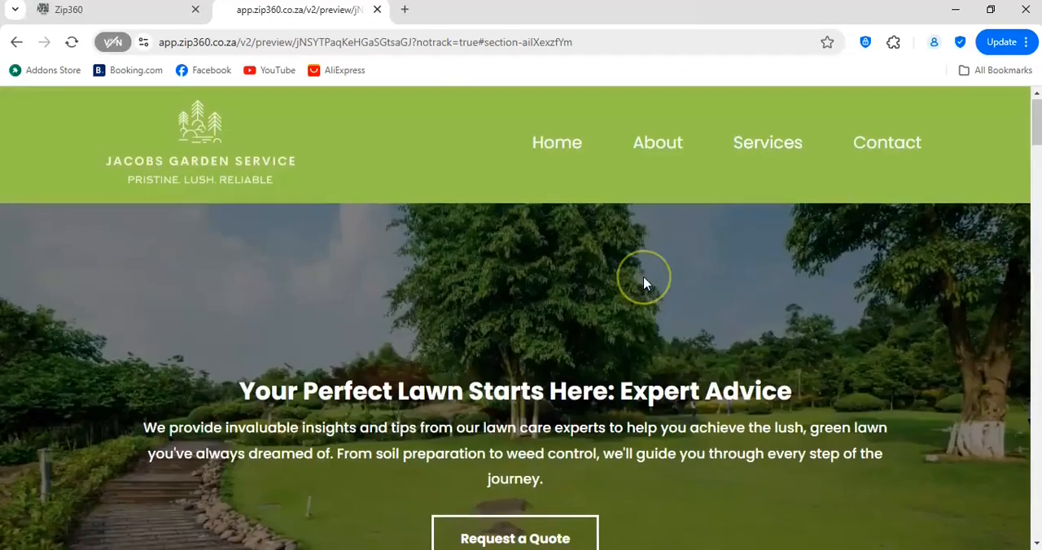